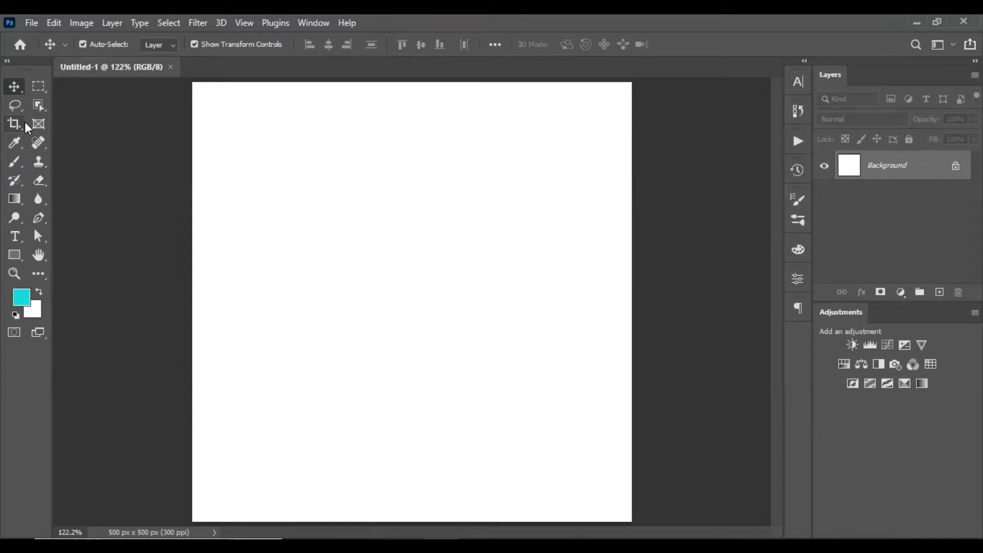
# Switch from Object Selection to the standard Crop tool on the blank 500×500 canvas.
pyautogui.click(39, 104)
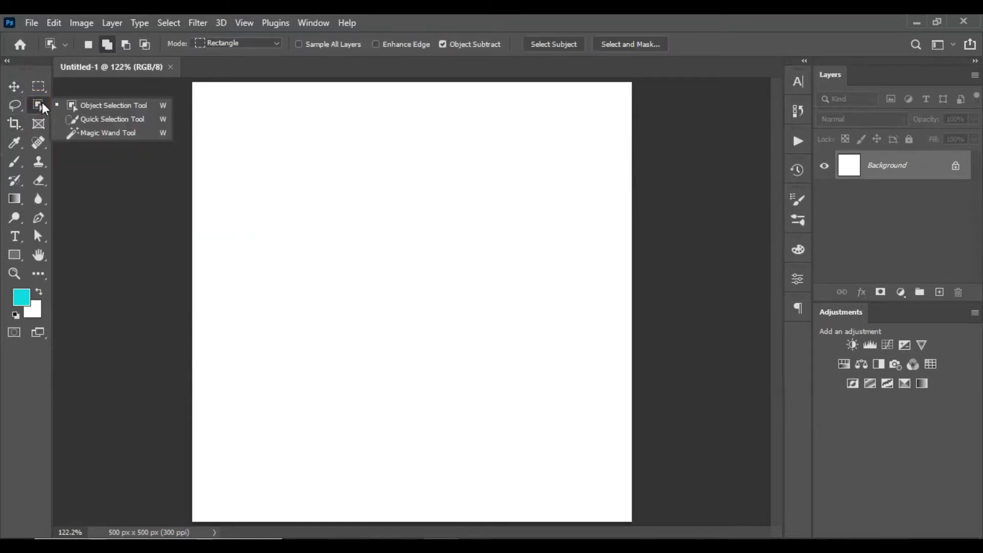
pyautogui.click(17, 123)
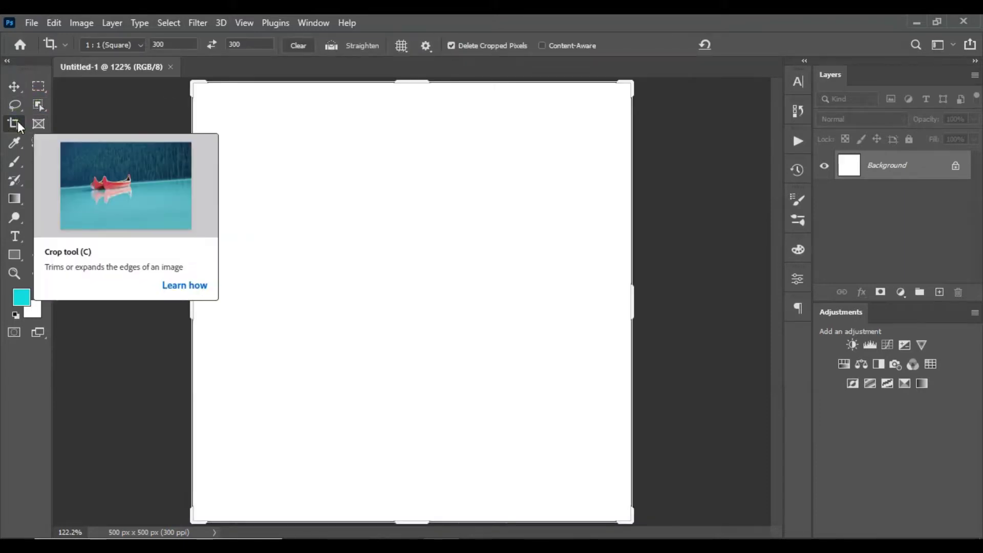
pyautogui.rightClick(12, 127)
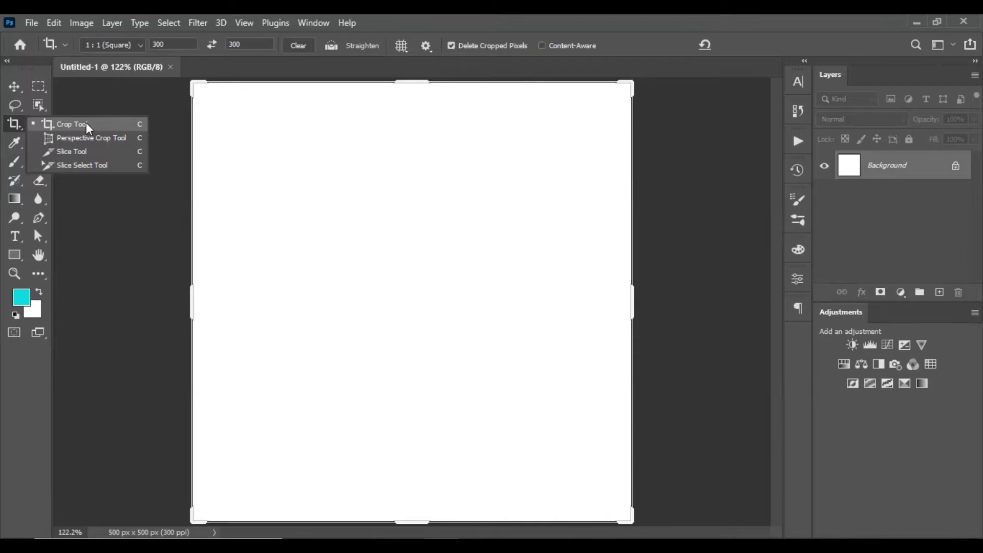
pyautogui.click(86, 124)
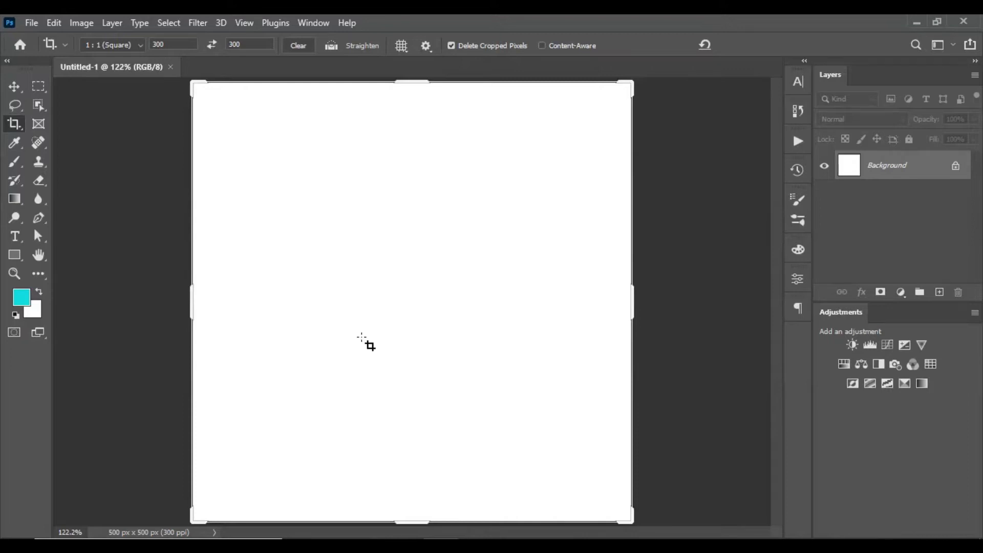
# Open 4d46e384204593.5d551aa4a2e80.png from the Photo folder and return to the Crop tool.
pyautogui.hotkey('ctrl', 'o')
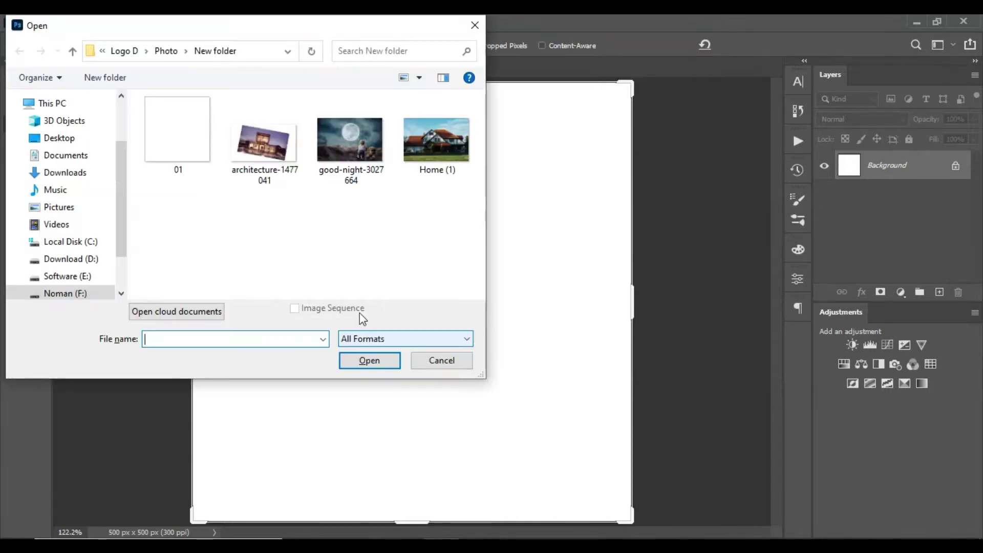
pyautogui.click(72, 51)
pyautogui.click(269, 148)
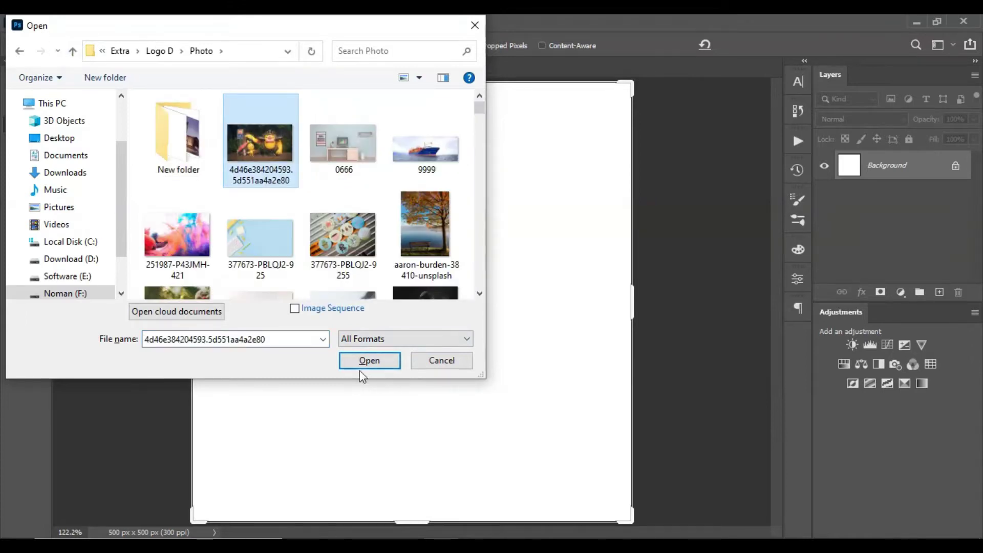
pyautogui.click(366, 363)
pyautogui.click(14, 86)
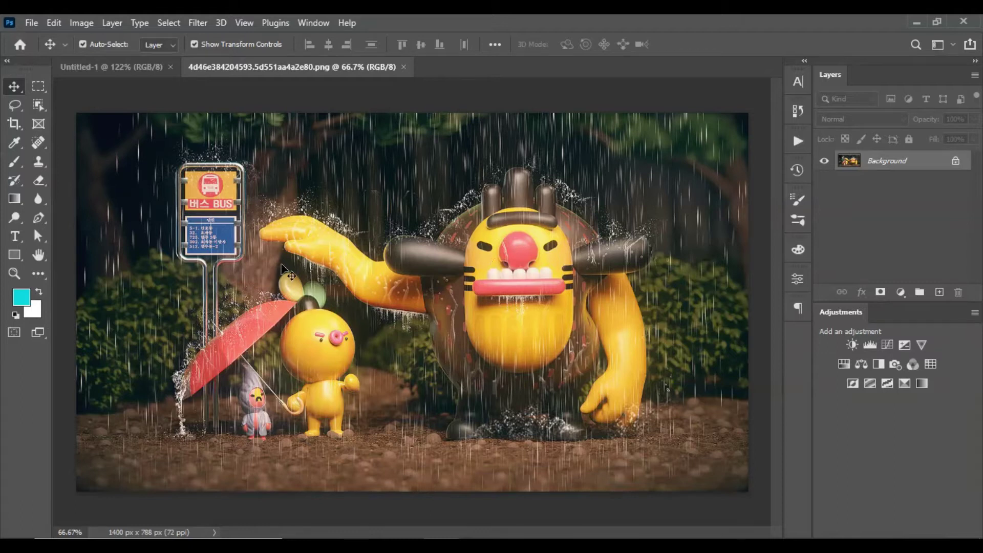
pyautogui.click(19, 127)
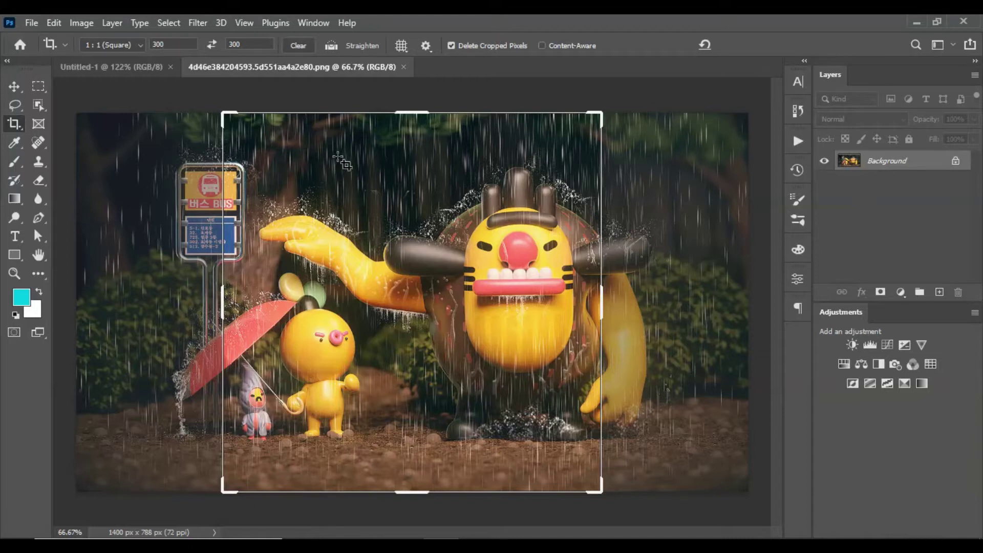
# Clear the square 1:1 crop ratio and restart the crop with a full-image box.
pyautogui.click(298, 45)
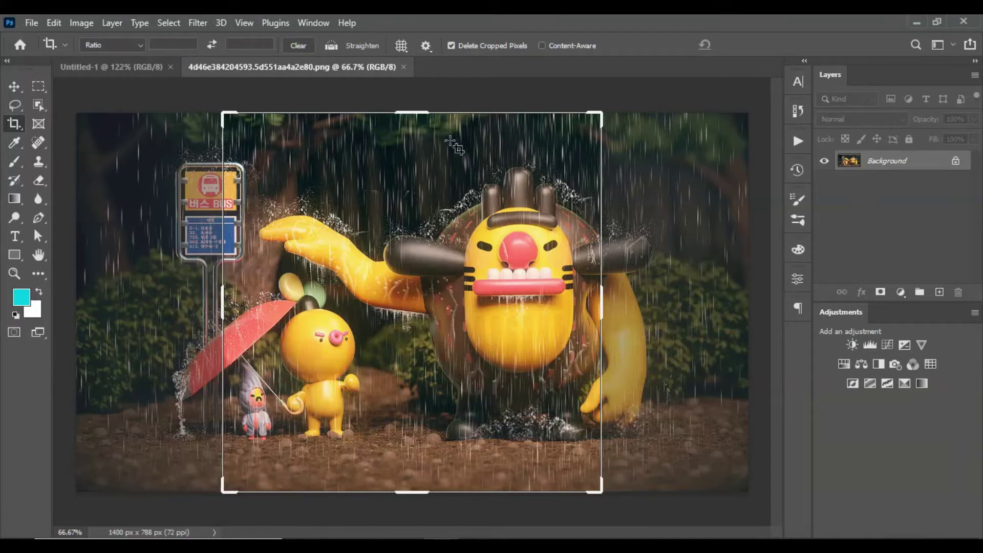
pyautogui.press('Escape')
pyautogui.click(14, 86)
pyautogui.click(15, 124)
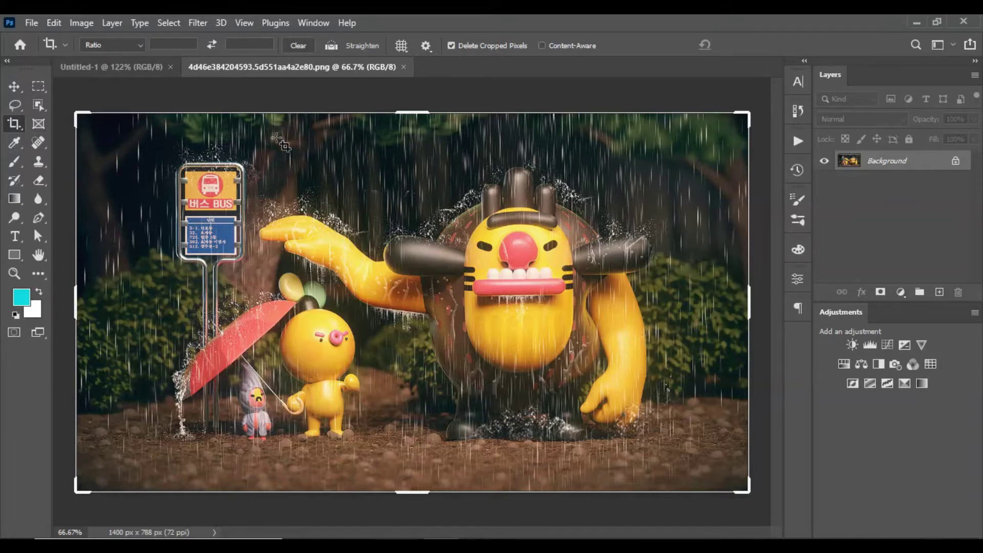
# Crop to a 5:7 portrait ratio centred on the big yellow monster.
pyautogui.click(121, 45)
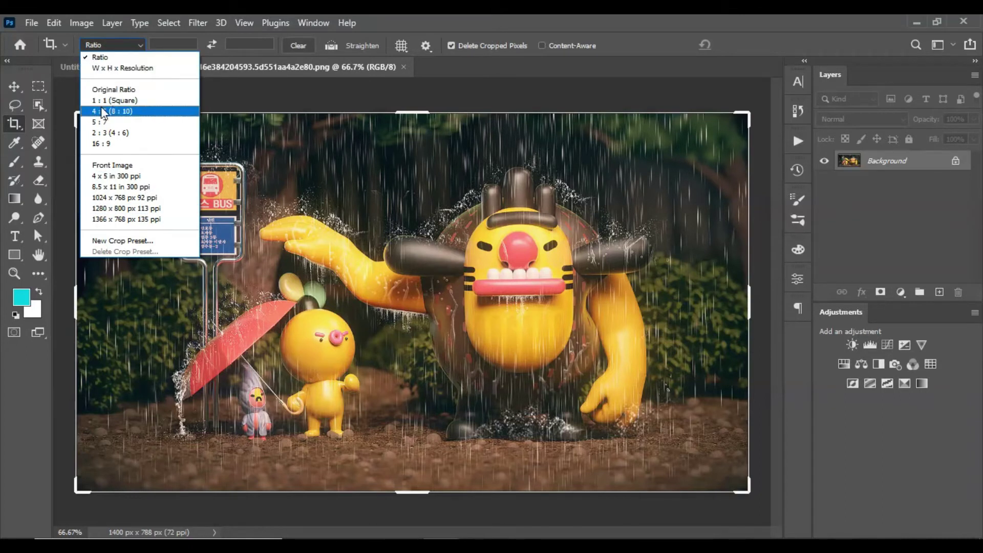
pyautogui.click(127, 123)
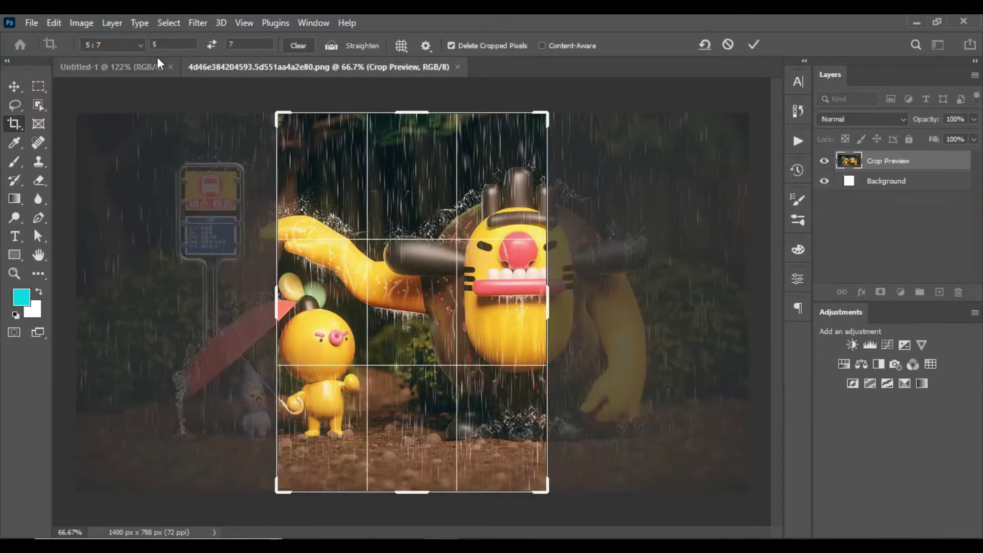
pyautogui.moveTo(474, 456)
pyautogui.mouseDown()
pyautogui.moveTo(348, 298)
pyautogui.moveTo(335, 298)
pyautogui.mouseUp()
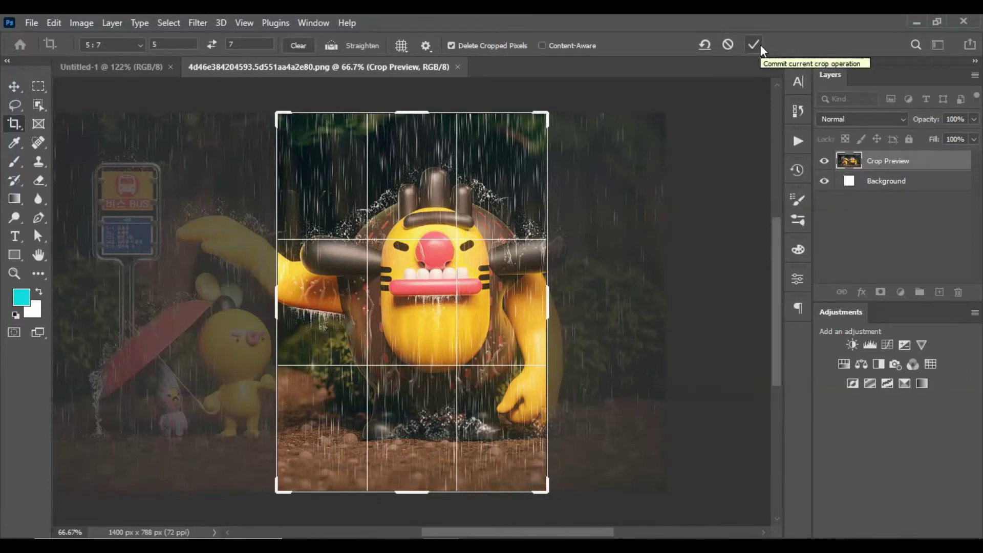
pyautogui.press('Return')
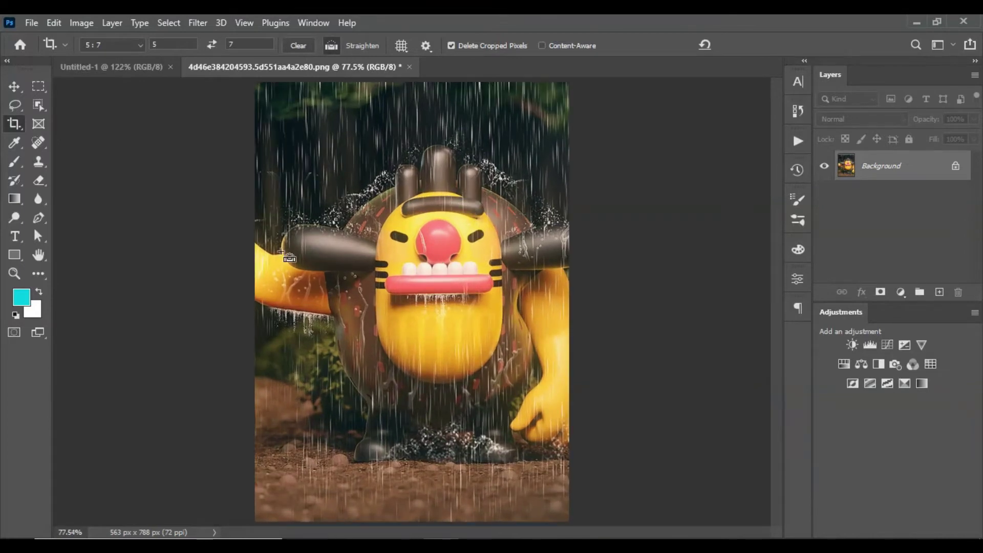
# Undo the portrait crop and set the crop ratio width to 500.
pyautogui.hotkey('ctrl', 'z')
pyautogui.hotkey('ctrl', '0')
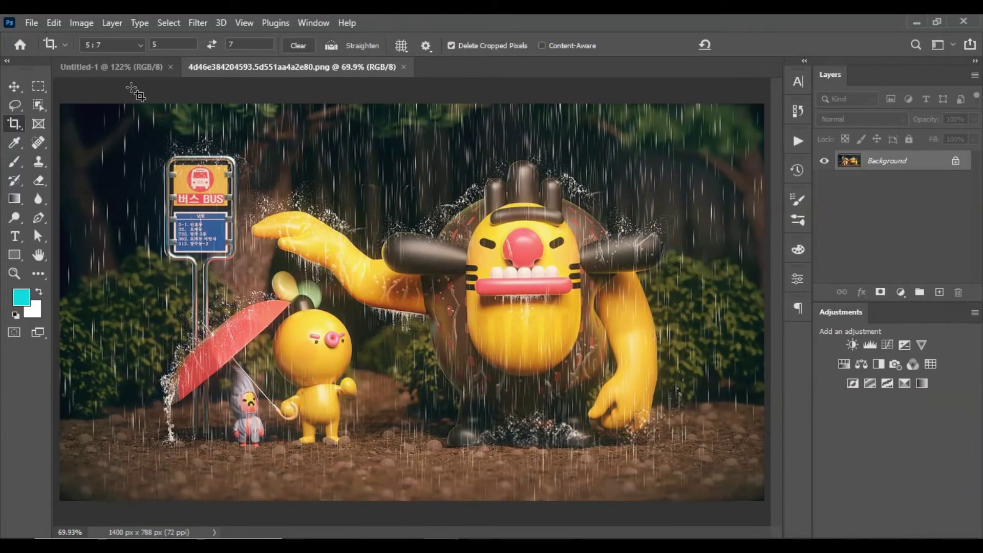
pyautogui.click(193, 44)
pyautogui.press('BackSpace')
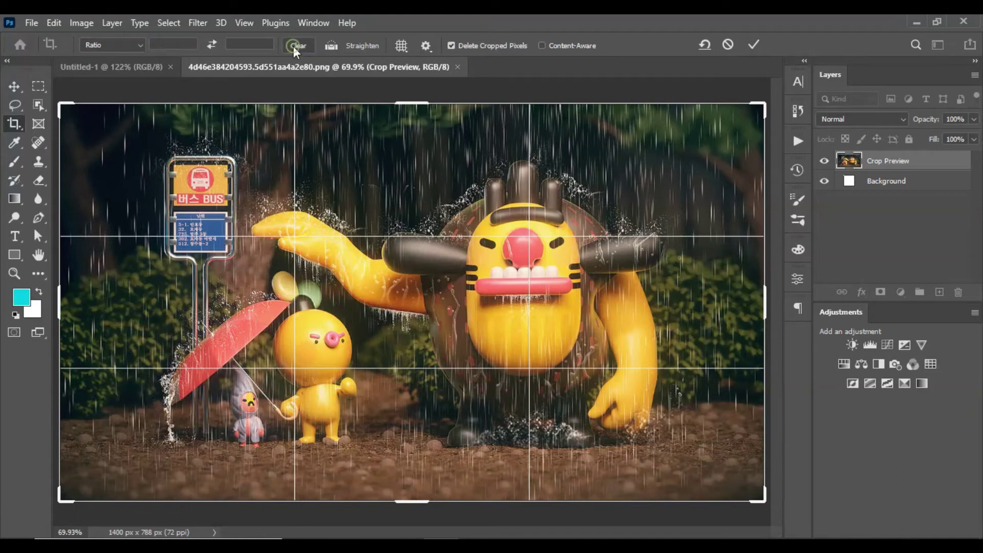
pyautogui.click(104, 42)
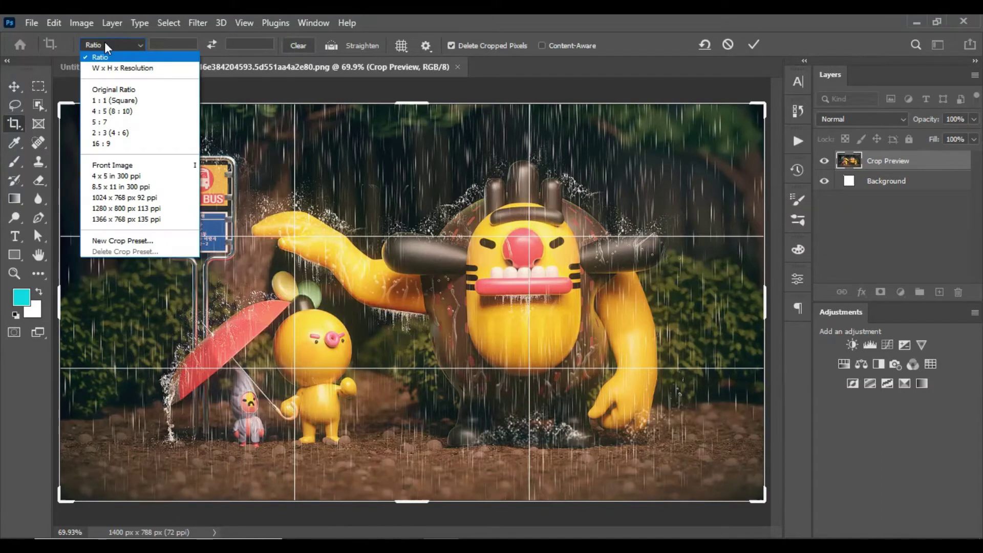
pyautogui.click(180, 45)
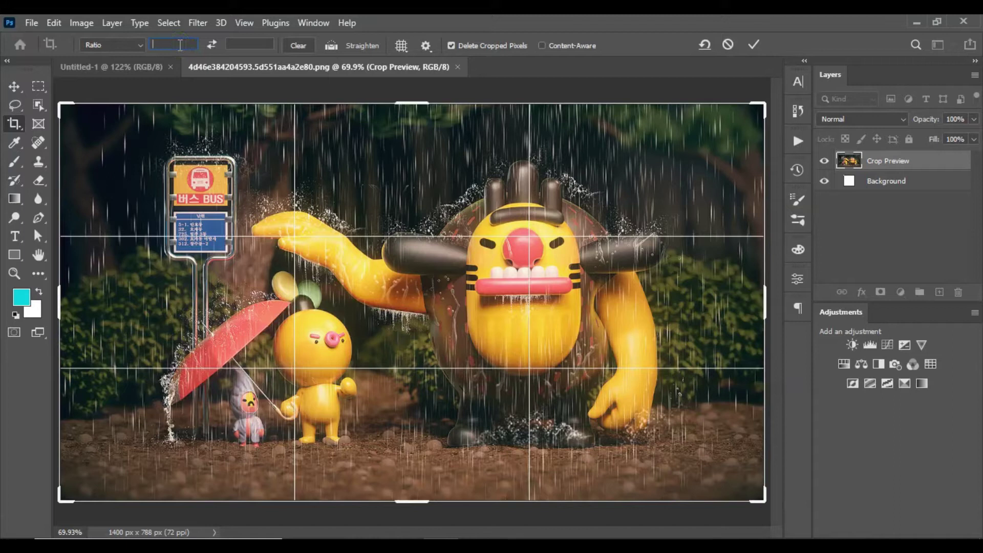
pyautogui.write('5000')
pyautogui.press('BackSpace')
# Set the ratio height to 500, frame the monster and small character, and apply the square crop.
pyautogui.click(249, 44)
pyautogui.write('500')
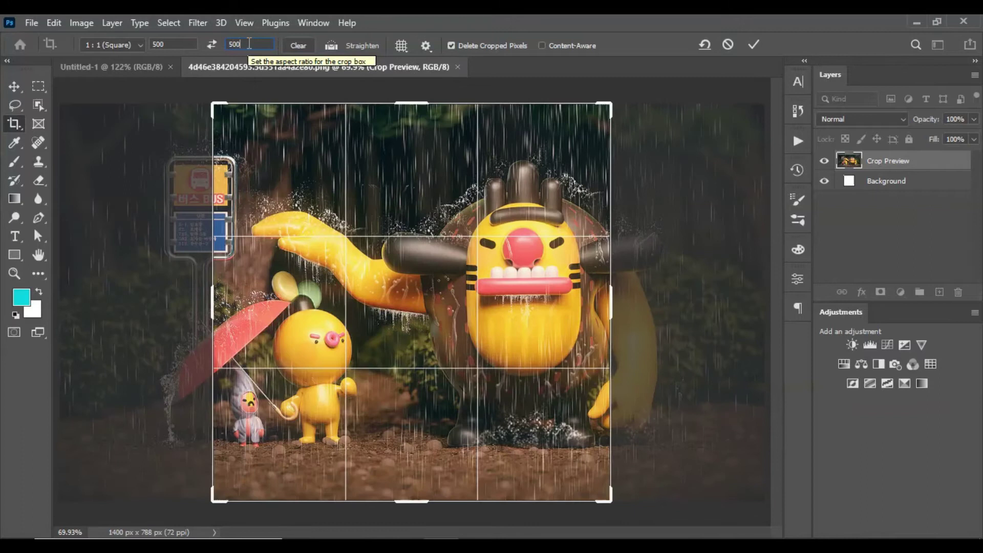
pyautogui.write('0')
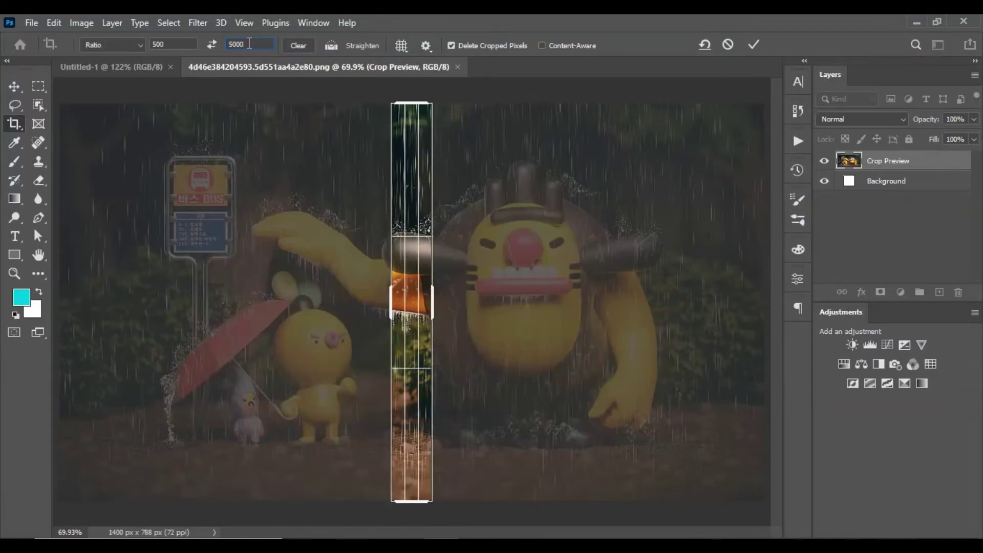
pyautogui.press('BackSpace')
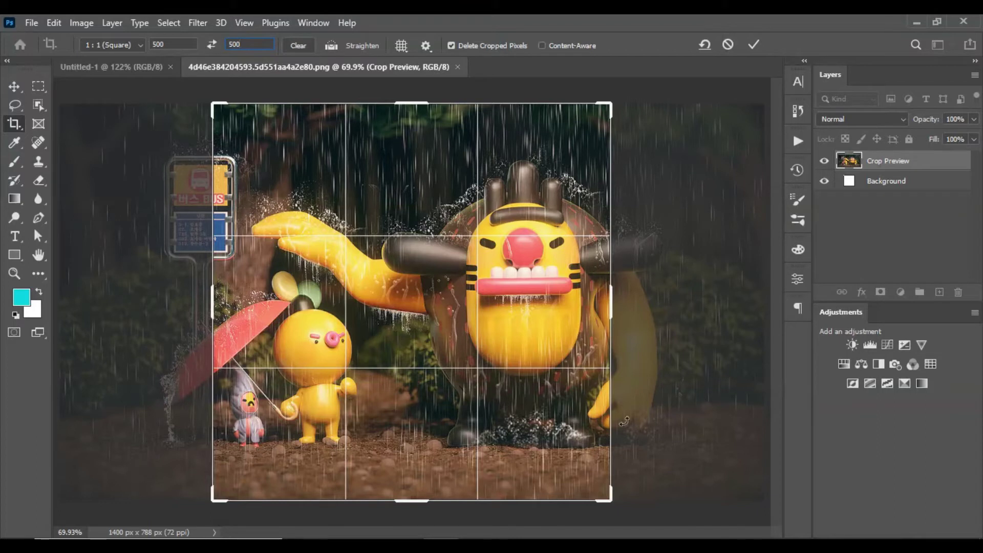
pyautogui.moveTo(523, 264); pyautogui.dragTo(474, 254)
pyautogui.click(749, 43)
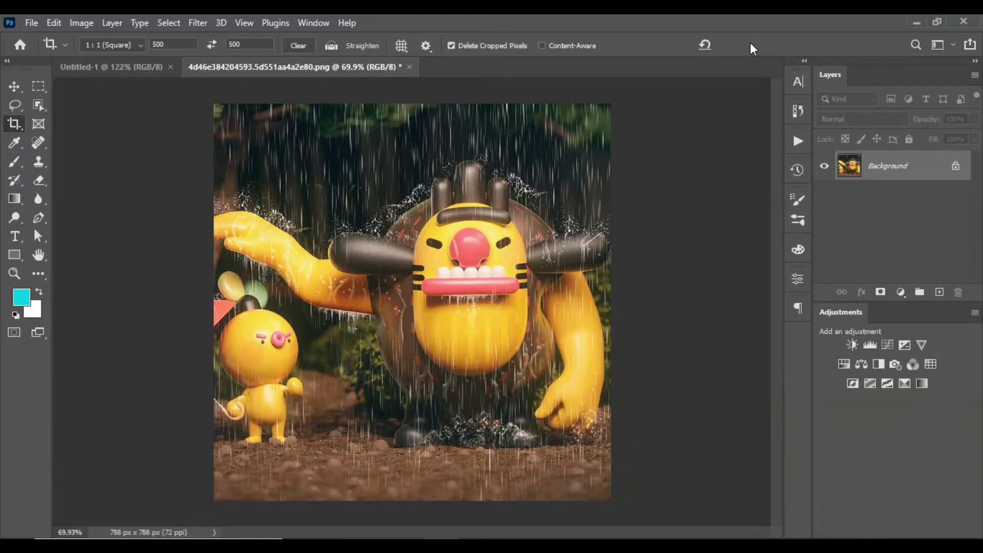
pyautogui.hotkey('ctrl', '0')
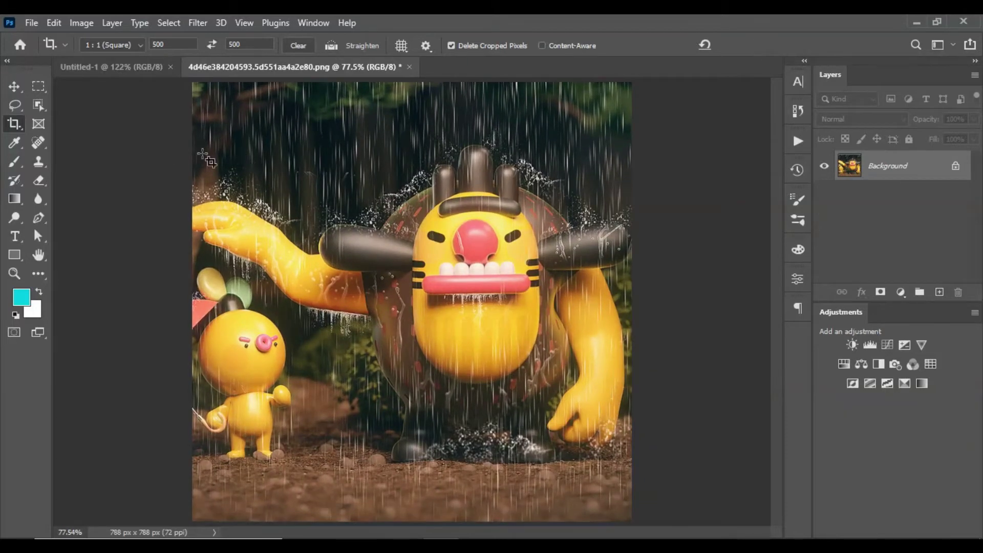
# Close the cropped toy photo without saving, returning to the blank Untitled-1 canvas.
pyautogui.rightClick(12, 128)
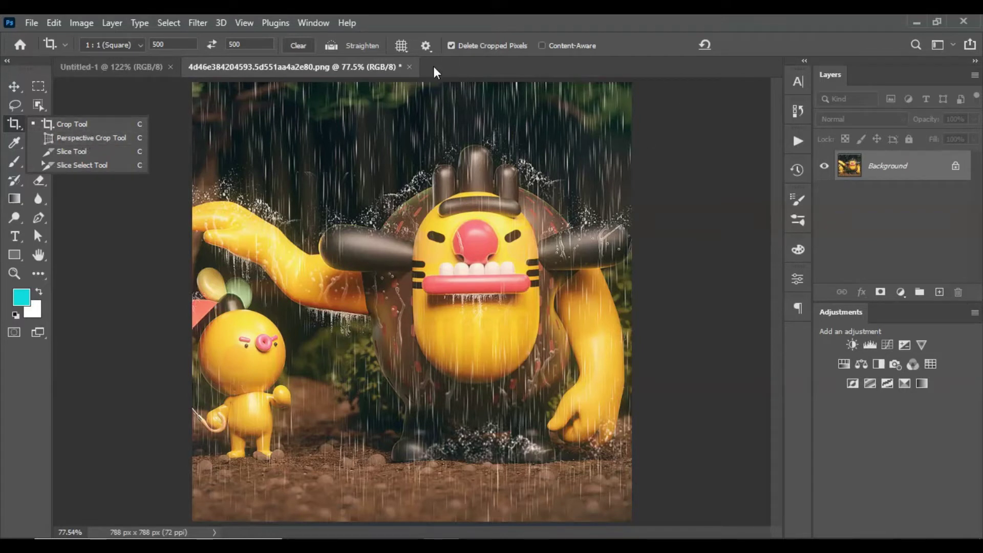
pyautogui.click(409, 67)
pyautogui.click(485, 229)
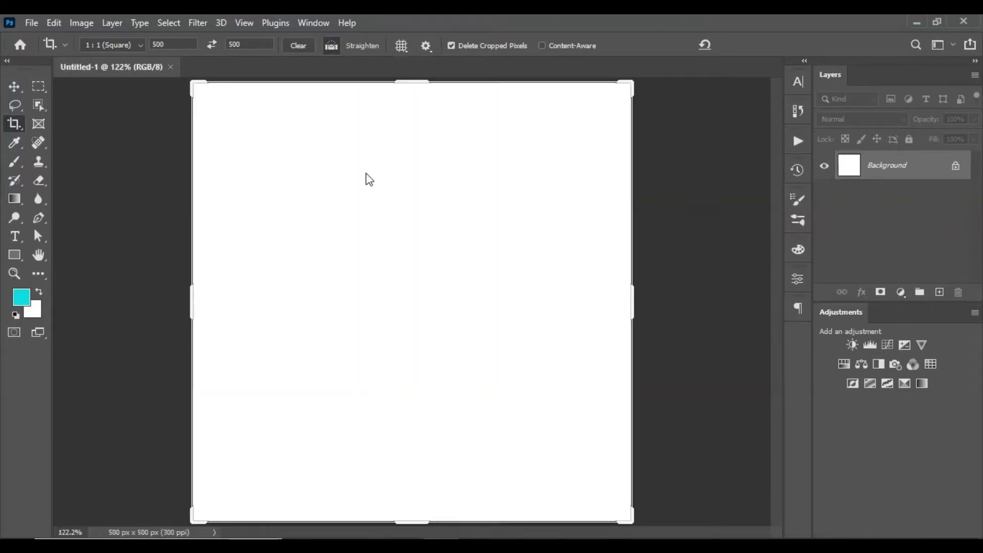
pyautogui.hotkey('ctrl', 'o')
# Open architecture-1477041.jpg from the New folder.
pyautogui.click(236, 144)
pyautogui.doubleClick(174, 138)
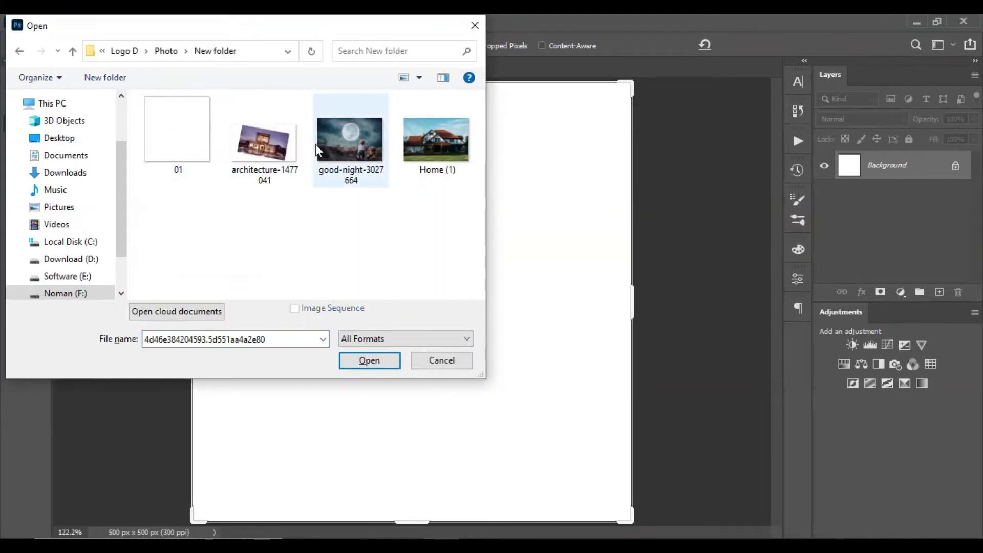
pyautogui.click(302, 177)
pyautogui.click(369, 361)
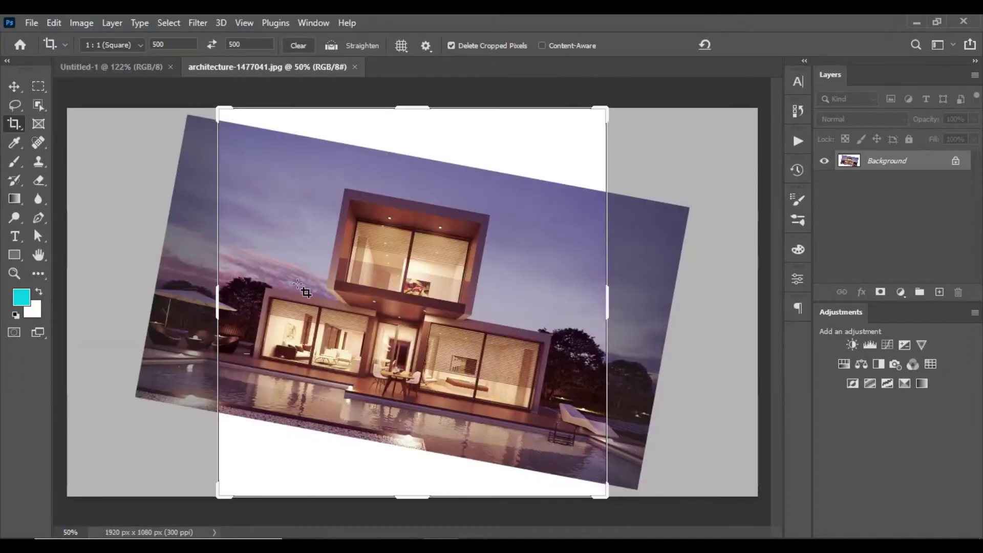
# Clear the square crop ratio, cancel the pending crop, and inspect the house photo.
pyautogui.click(299, 45)
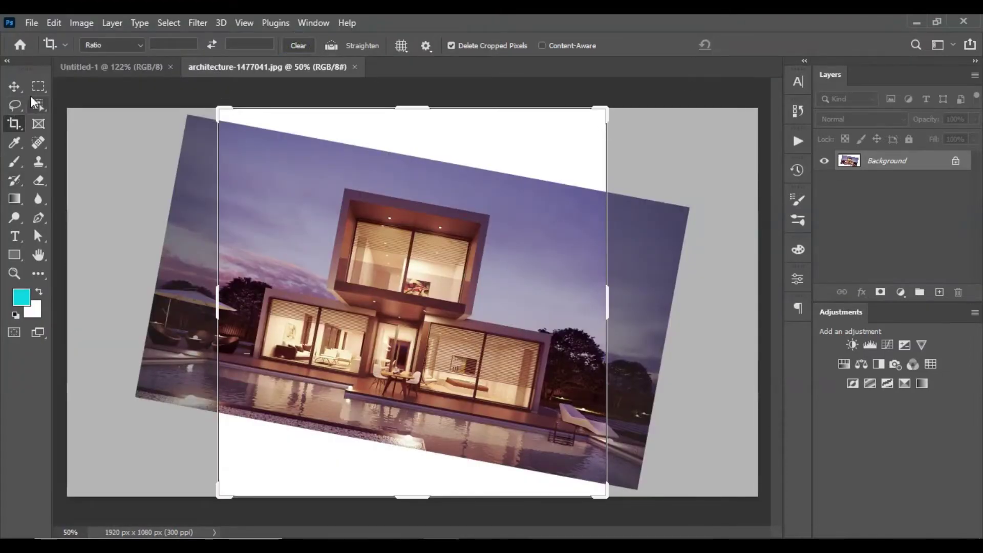
pyautogui.press('Escape')
pyautogui.click(14, 86)
pyautogui.scroll(-2, 536, 294)
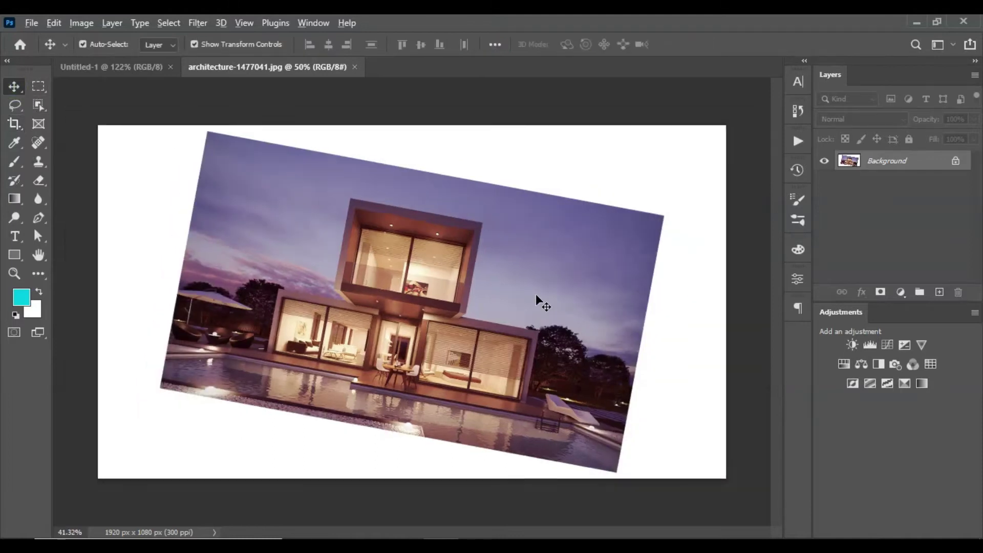
pyautogui.scroll(-1, 535, 293)
pyautogui.scroll(1, 536, 294)
pyautogui.scroll(2, 535, 294)
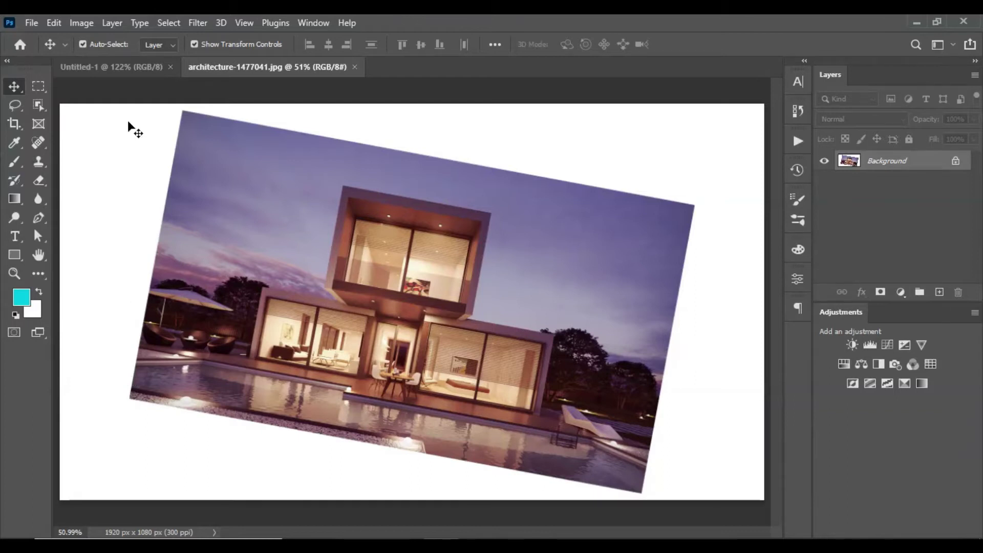
pyautogui.click(13, 122)
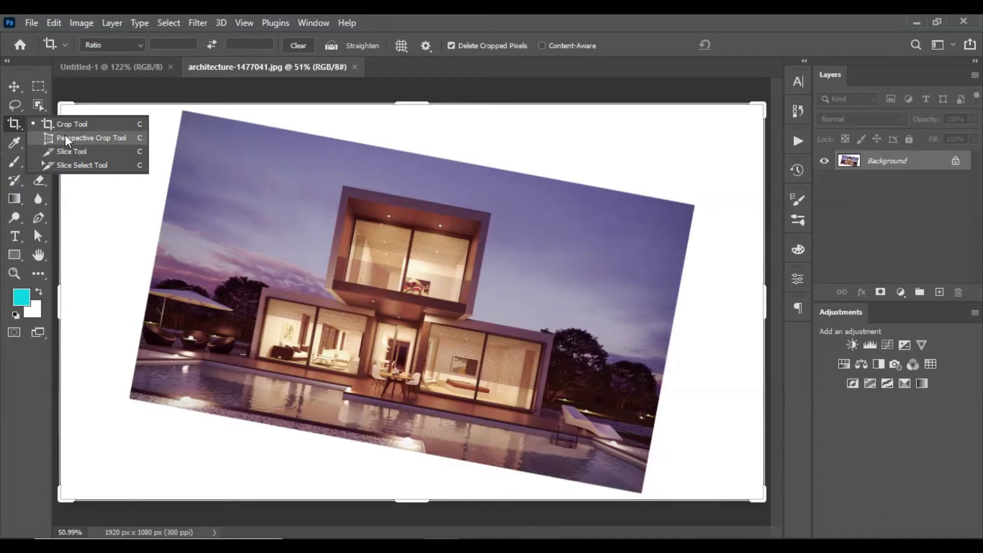
# Place the first three perspective crop corners along the tilted photo's top and right edges.
pyautogui.click(94, 135)
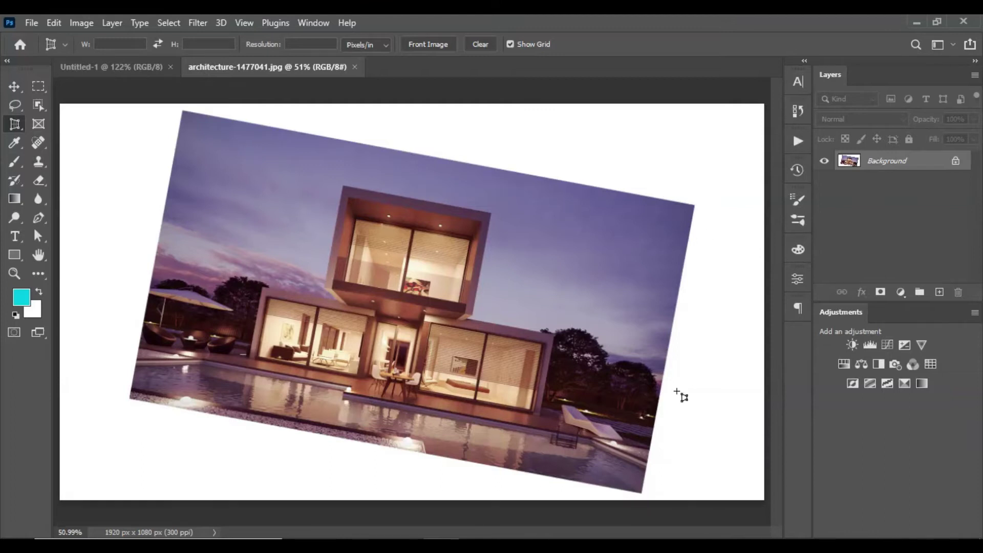
pyautogui.click(182, 109)
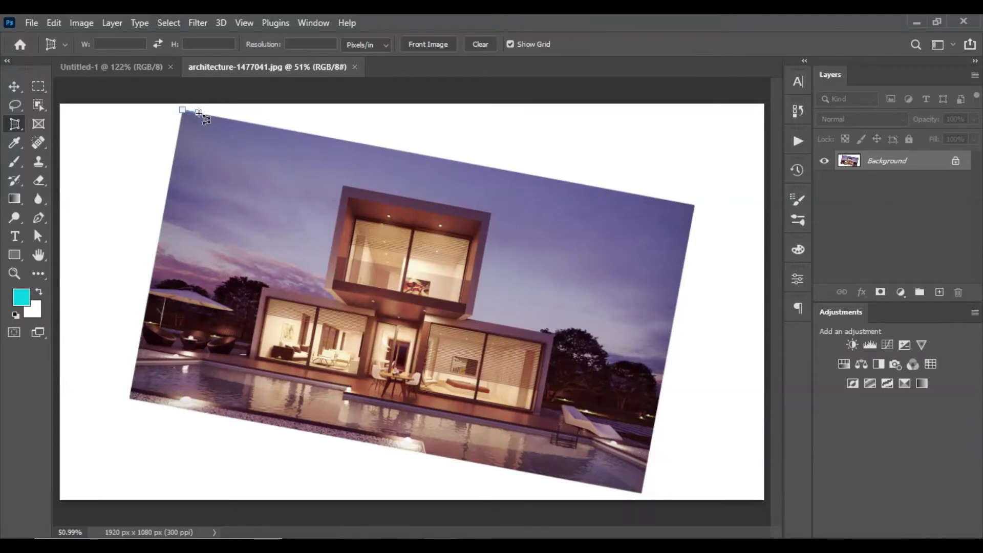
pyautogui.click(695, 206)
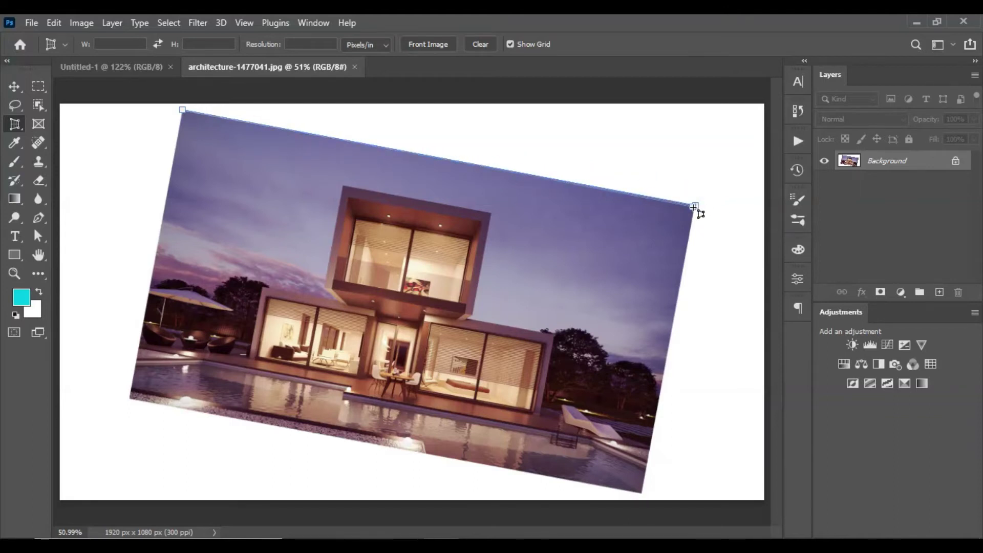
pyautogui.click(690, 246)
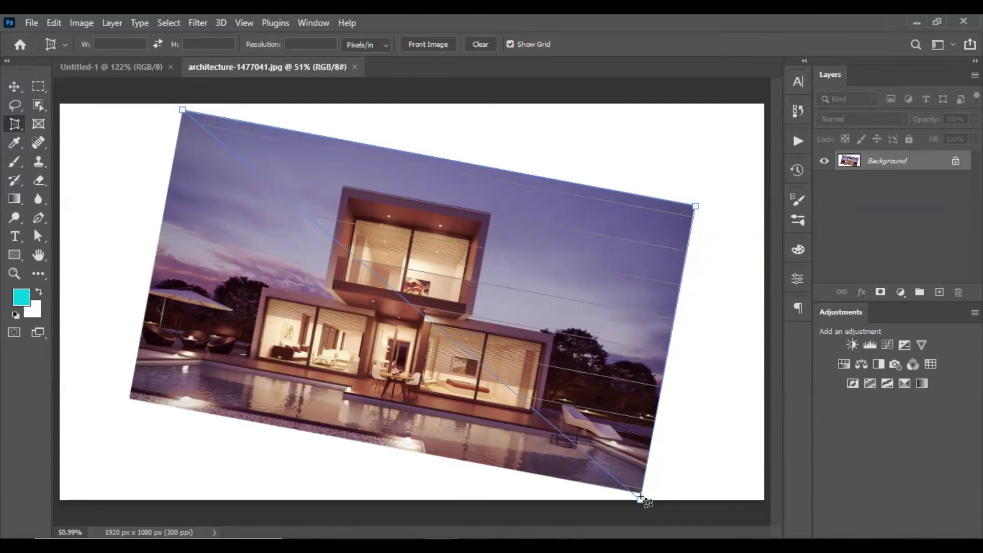
# Zoom in and place the remaining corners at the photo's bottom-right and lower-left.
pyautogui.hotkey('ctrl', '+')
pyautogui.hotkey('ctrl', '+')
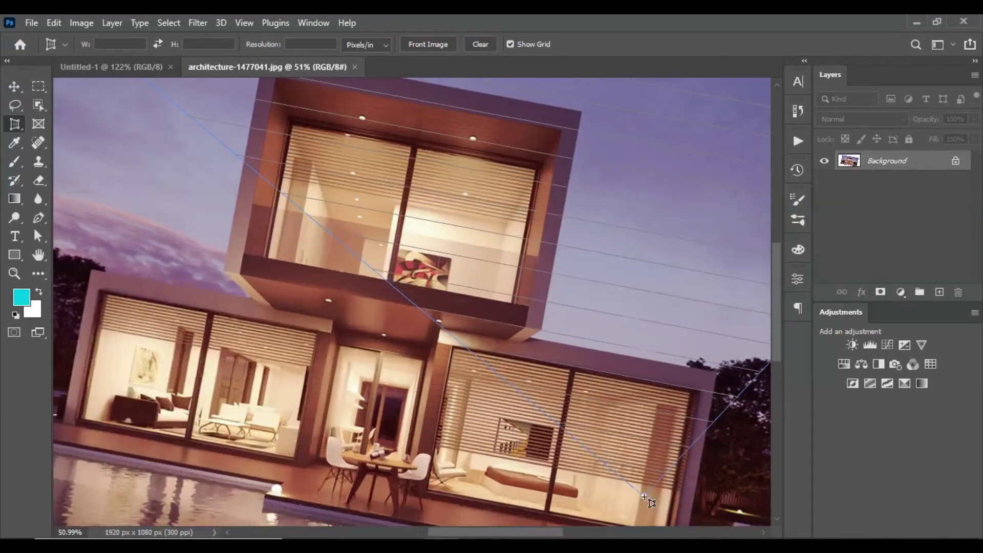
pyautogui.moveTo(375, 236); pyautogui.dragTo(194, 82)
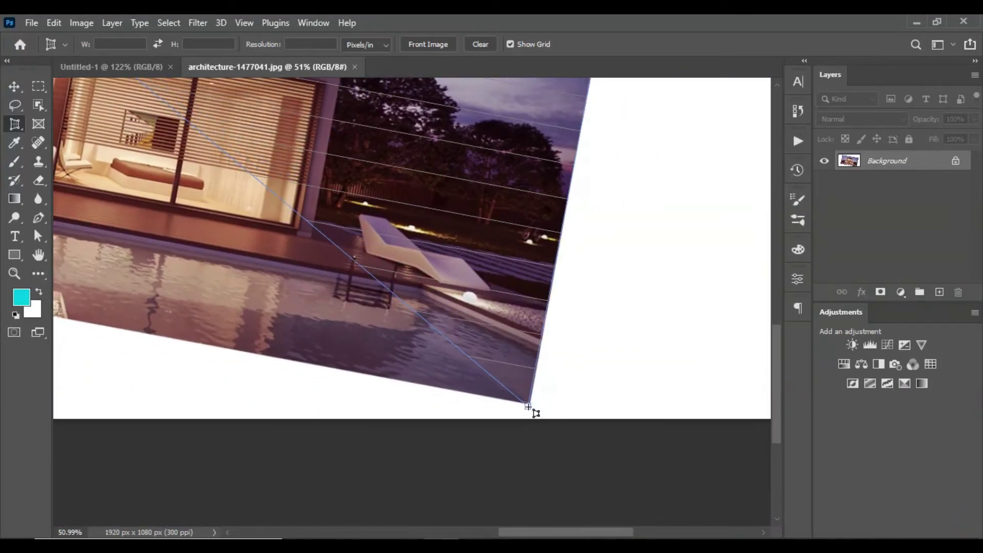
pyautogui.click(529, 406)
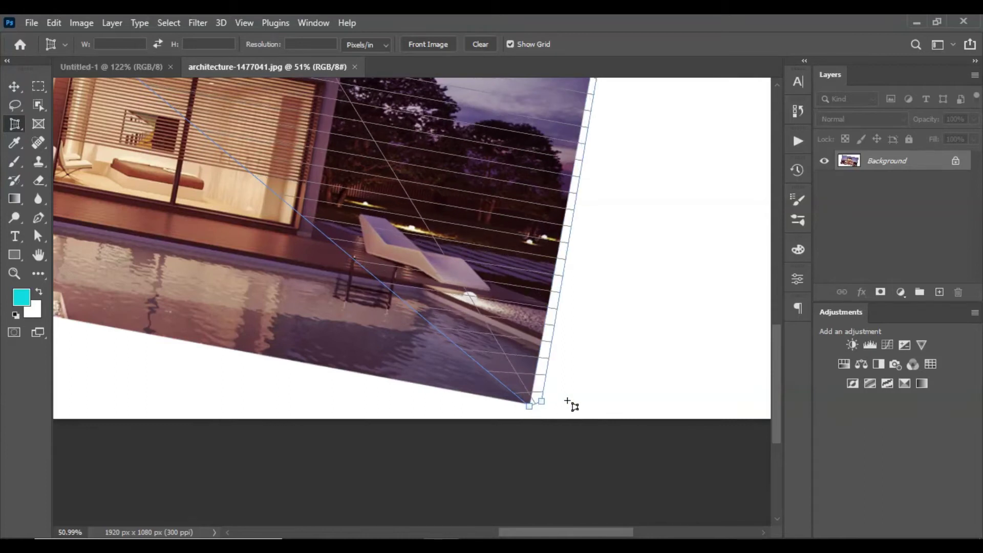
pyautogui.hscroll(-5, 550, 371)
pyautogui.scroll(5, 548, 372)
pyautogui.hscroll(-3, 433, 340)
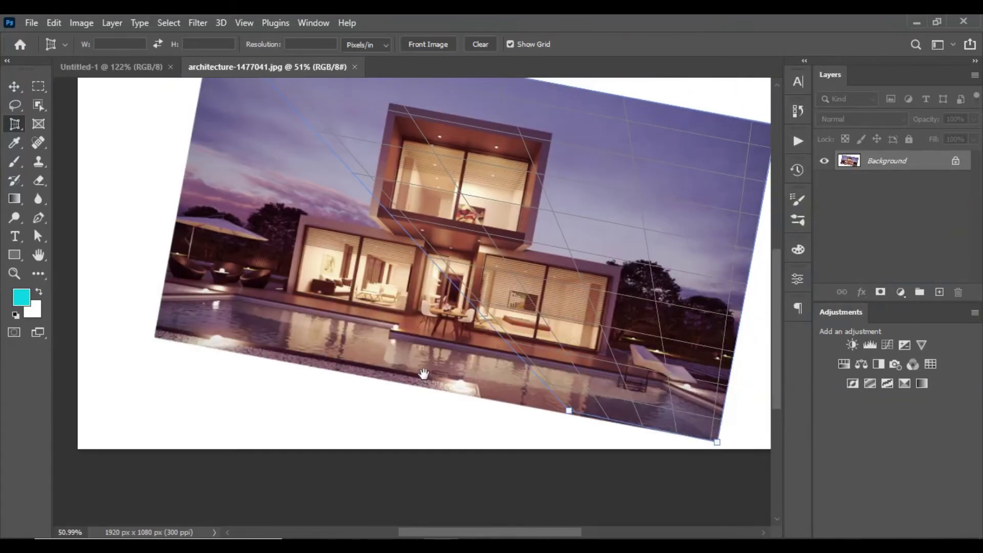
pyautogui.moveTo(424, 374); pyautogui.dragTo(392, 369)
# Drag the lower-left perspective crop corner onto the photo's bottom-left corner.
pyautogui.moveTo(536, 405); pyautogui.dragTo(123, 331)
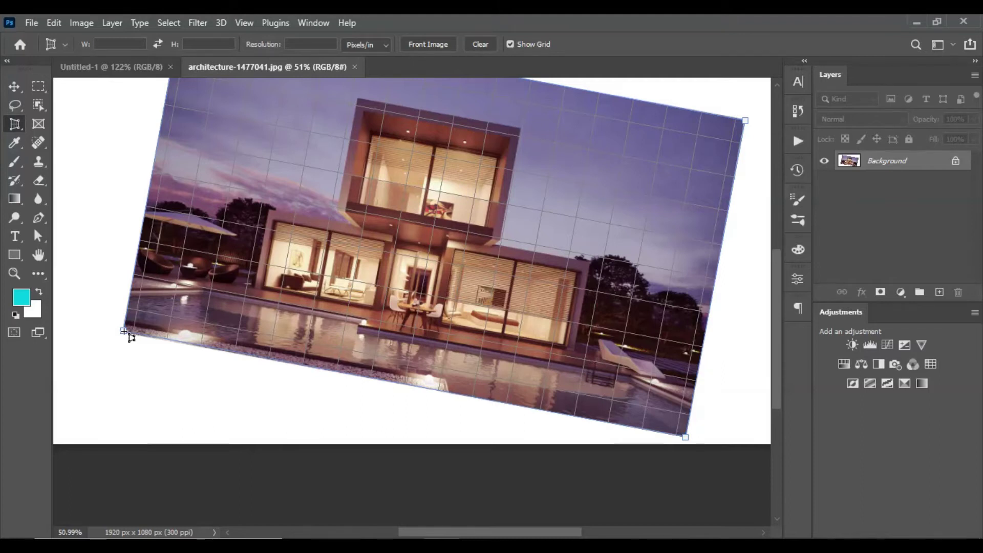
pyautogui.moveTo(123, 331); pyautogui.dragTo(121, 328)
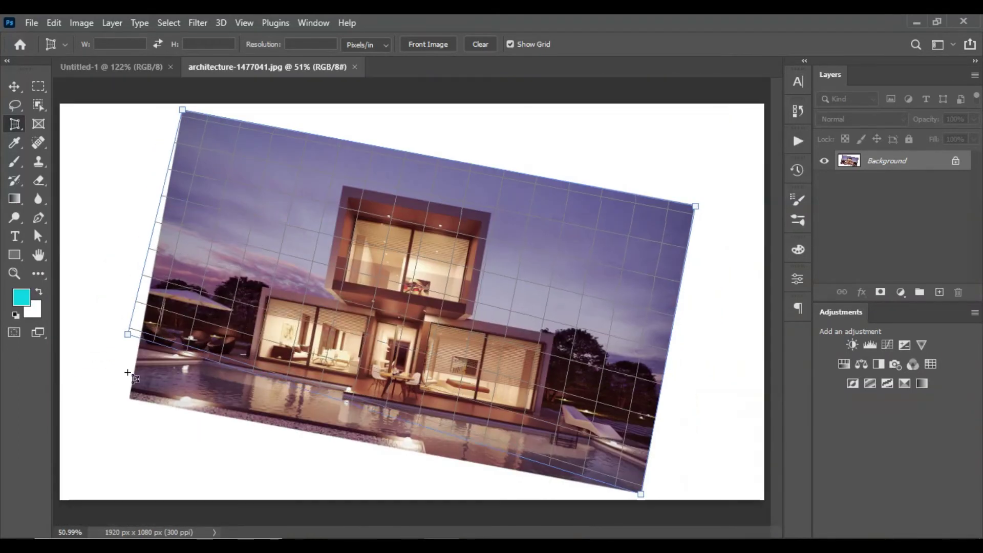
pyautogui.moveTo(128, 372); pyautogui.dragTo(128, 399)
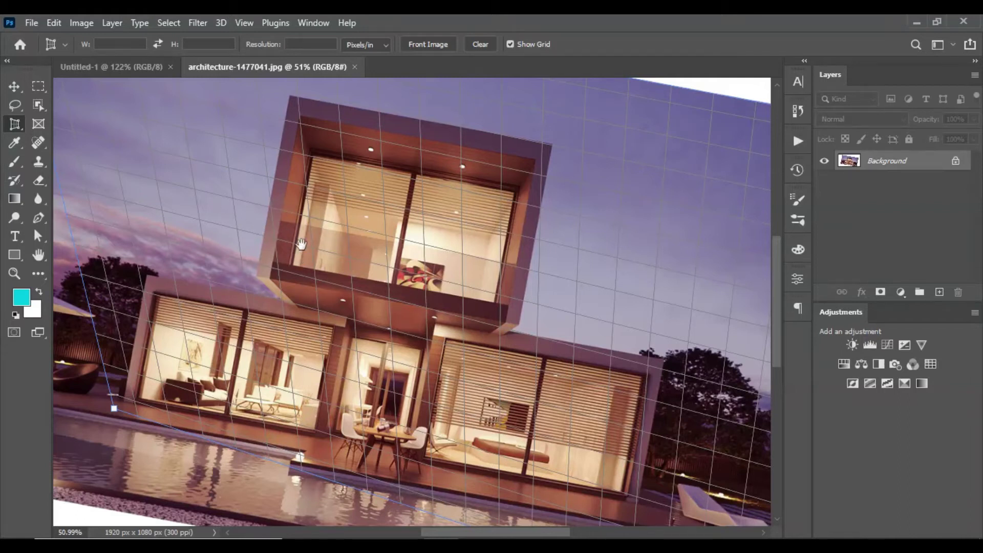
pyautogui.moveTo(299, 264)
pyautogui.mouseDown()
pyautogui.moveTo(45, 262)
pyautogui.moveTo(95, 277)
pyautogui.mouseUp()
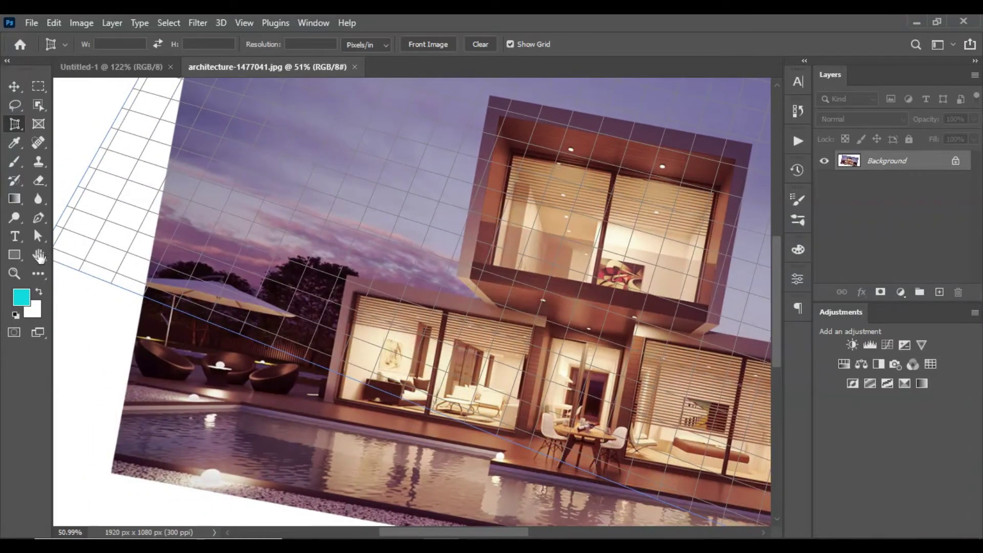
pyautogui.moveTo(55, 258); pyautogui.dragTo(331, 335)
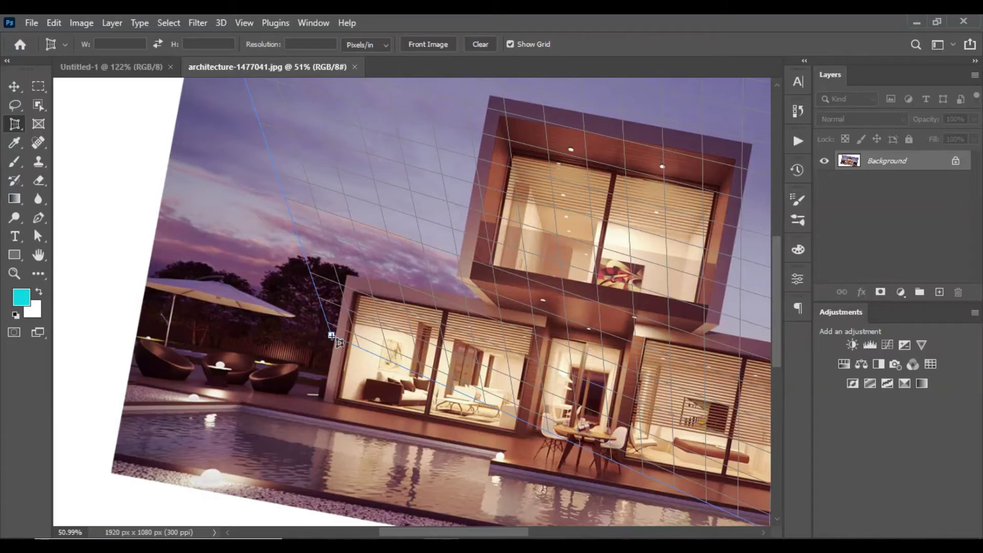
pyautogui.moveTo(332, 336); pyautogui.dragTo(323, 257)
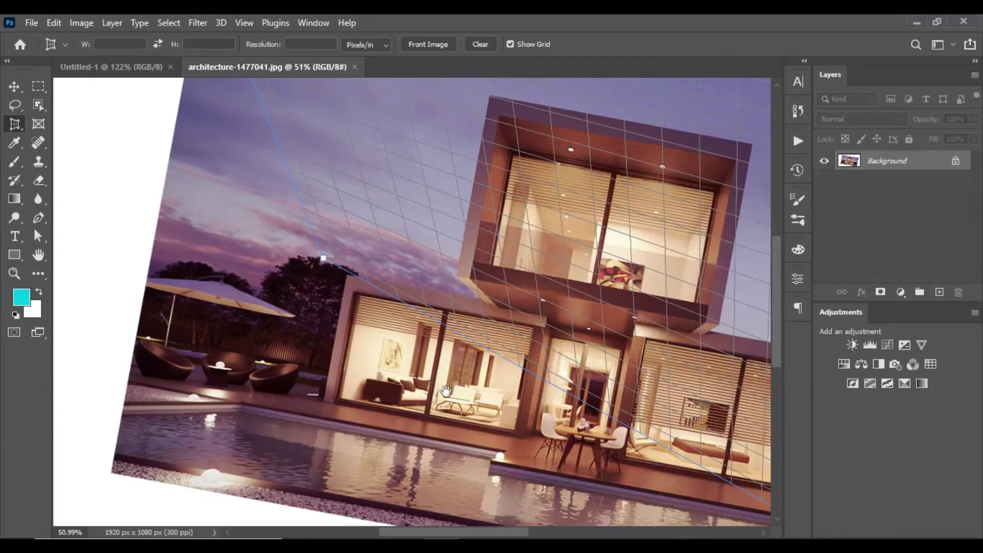
pyautogui.moveTo(334, 396)
pyautogui.mouseDown()
pyautogui.moveTo(454, 298)
pyautogui.moveTo(198, 298)
pyautogui.moveTo(364, 217)
pyautogui.moveTo(401, 334)
pyautogui.moveTo(409, 414)
pyautogui.moveTo(351, 445)
pyautogui.mouseUp()
pyautogui.moveTo(373, 239); pyautogui.dragTo(171, 462)
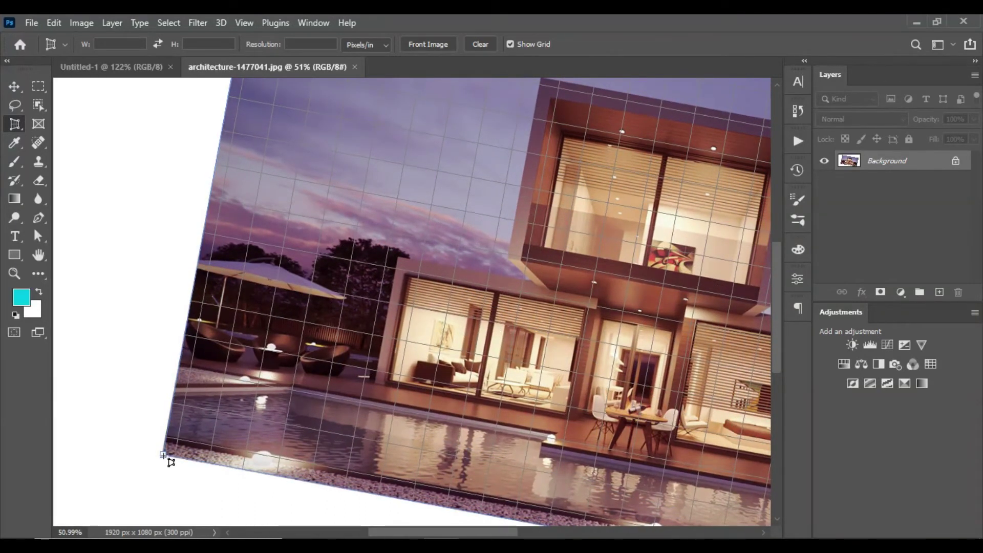
pyautogui.moveTo(172, 462); pyautogui.dragTo(163, 455)
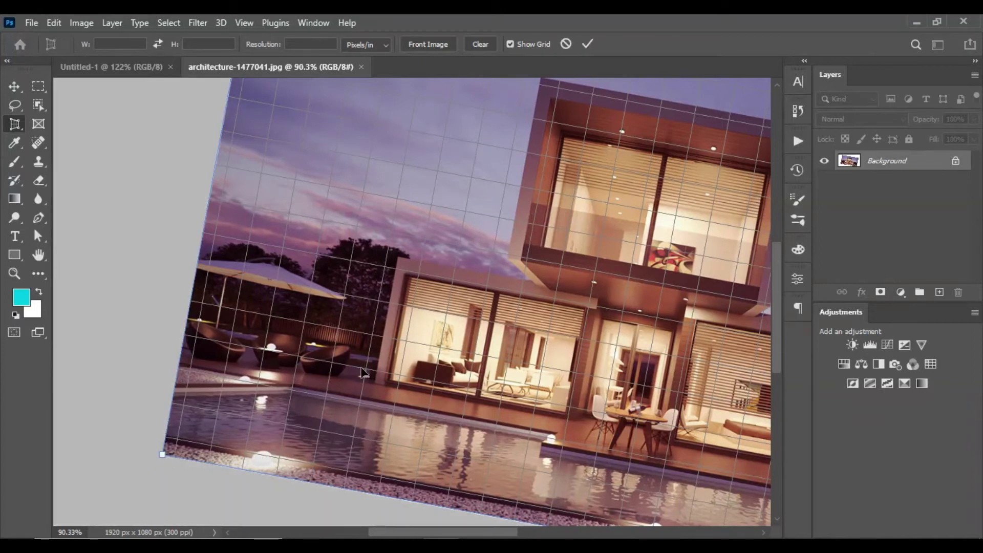
# Zoom out to view the whole grid and apply the perspective crop.
pyautogui.hotkey('ctrl', '0')
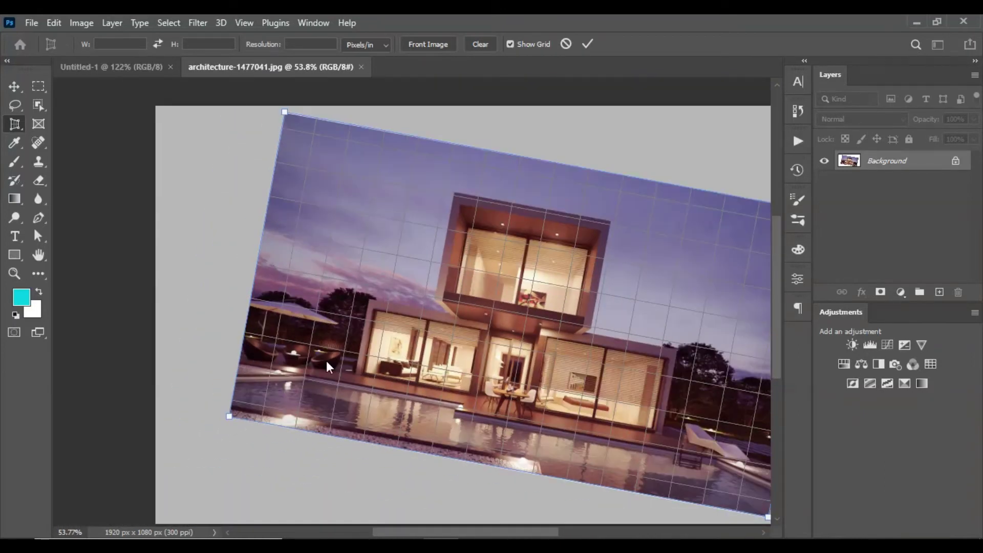
pyautogui.hotkey('ctrl', '-')
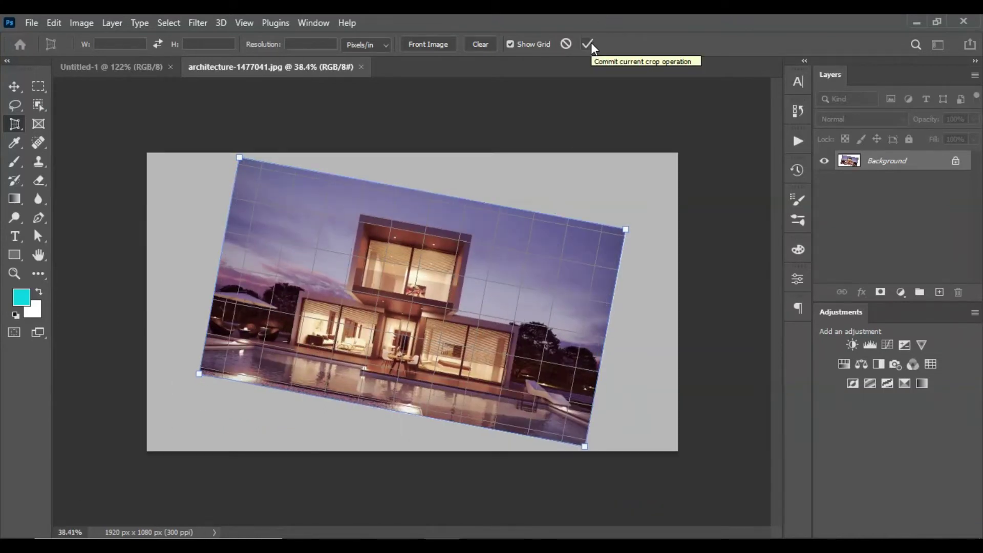
pyautogui.click(591, 43)
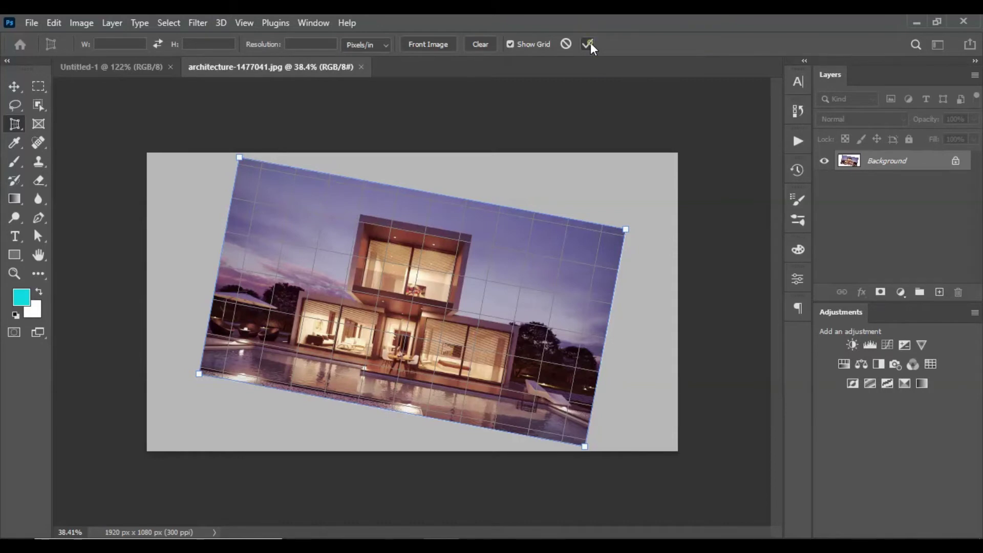
# Zoom in and place perspective crop corners at the photo's top-left and top-right corners.
pyautogui.hotkey('ctrl', '0')
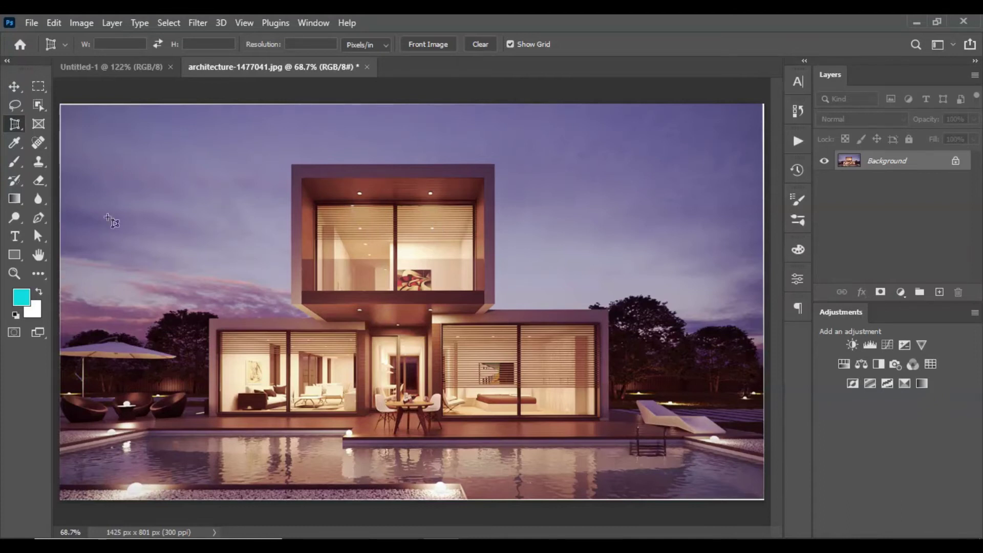
pyautogui.scroll(3, 57, 107)
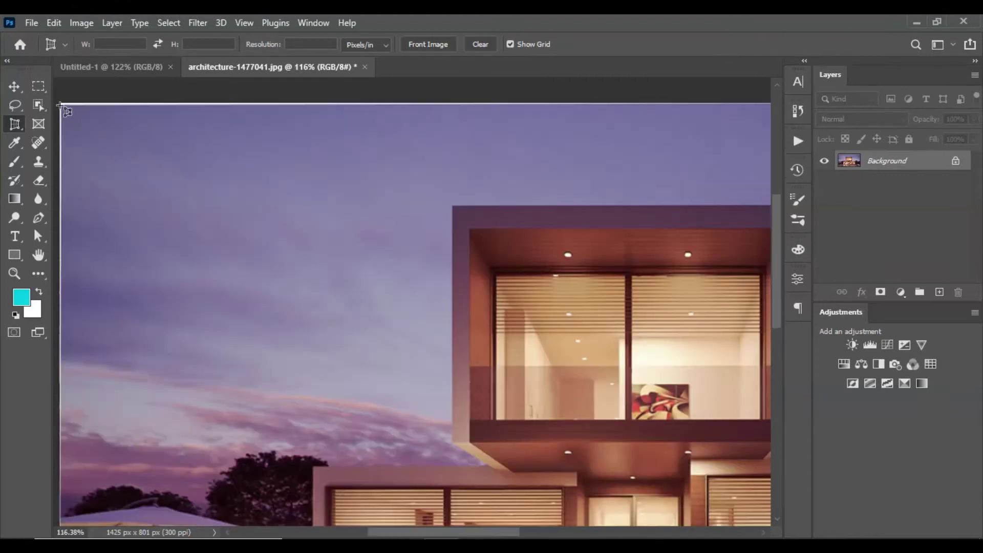
pyautogui.scroll(3, 59, 107)
pyautogui.scroll(2, 61, 106)
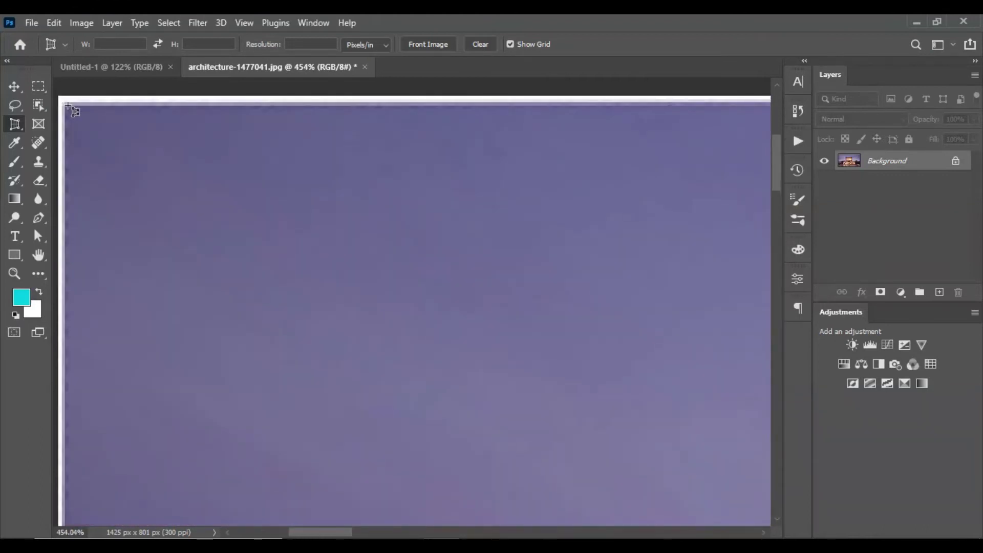
pyautogui.click(65, 105)
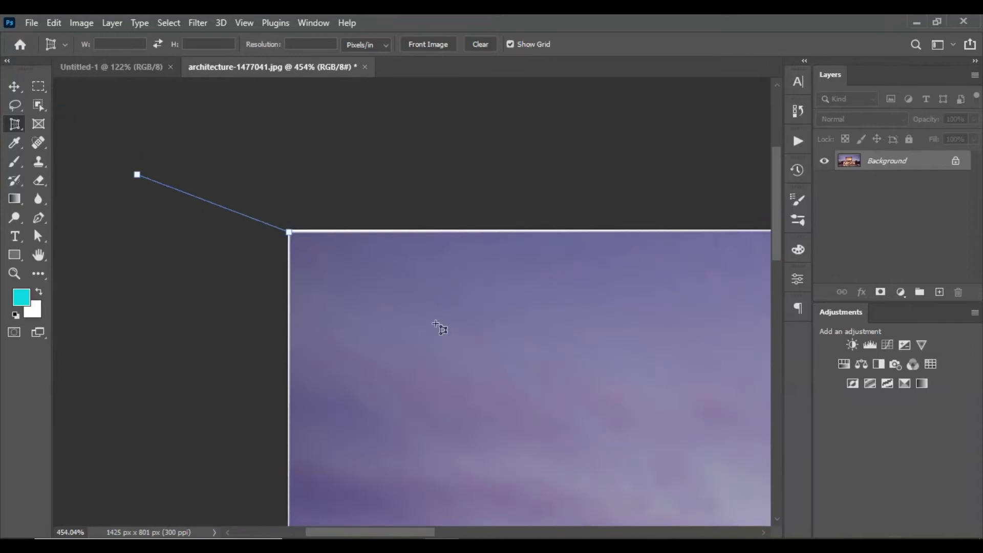
pyautogui.moveTo(232, 183); pyautogui.dragTo(361, 282)
pyautogui.hscroll(10, 361, 281)
pyautogui.hscroll(5, 592, 267)
pyautogui.hscroll(5, 601, 199)
pyautogui.hscroll(5, 678, 237)
pyautogui.hscroll(-5, 712, 255)
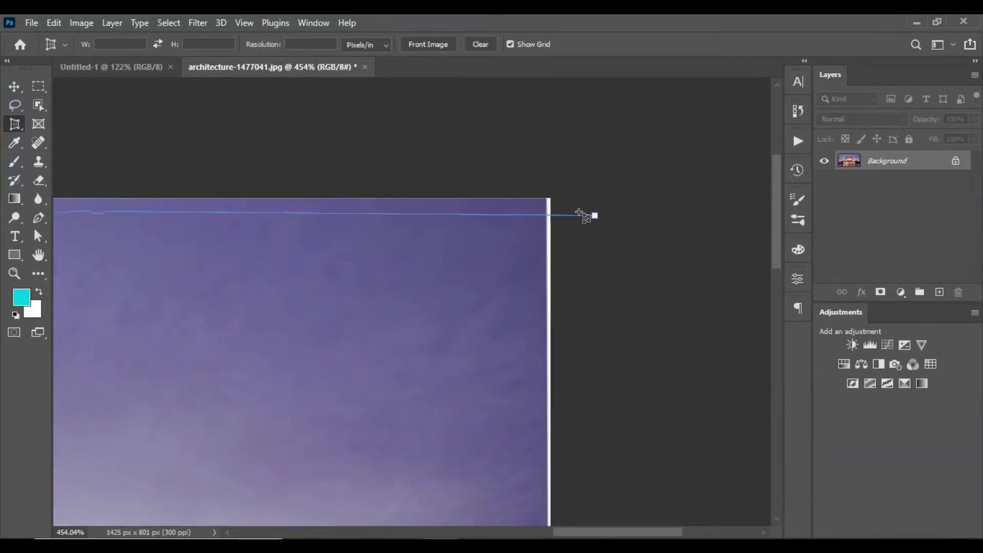
pyautogui.click(544, 199)
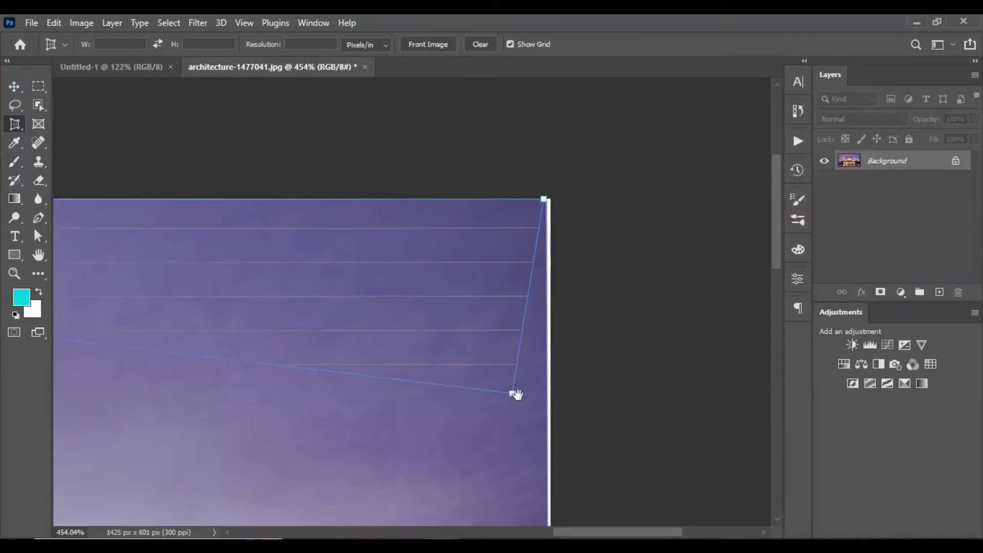
# Place and fine-tune the crop corner on the photo's bottom-right corner.
pyautogui.moveTo(513, 395); pyautogui.dragTo(612, 217)
pyautogui.scroll(-8, 612, 216)
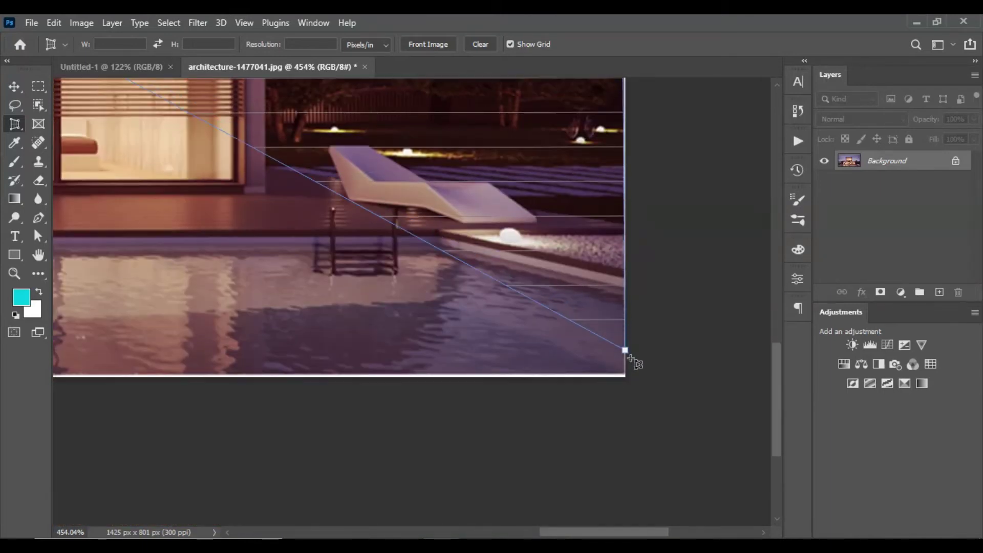
pyautogui.click(626, 376)
pyautogui.scroll(5, 626, 376)
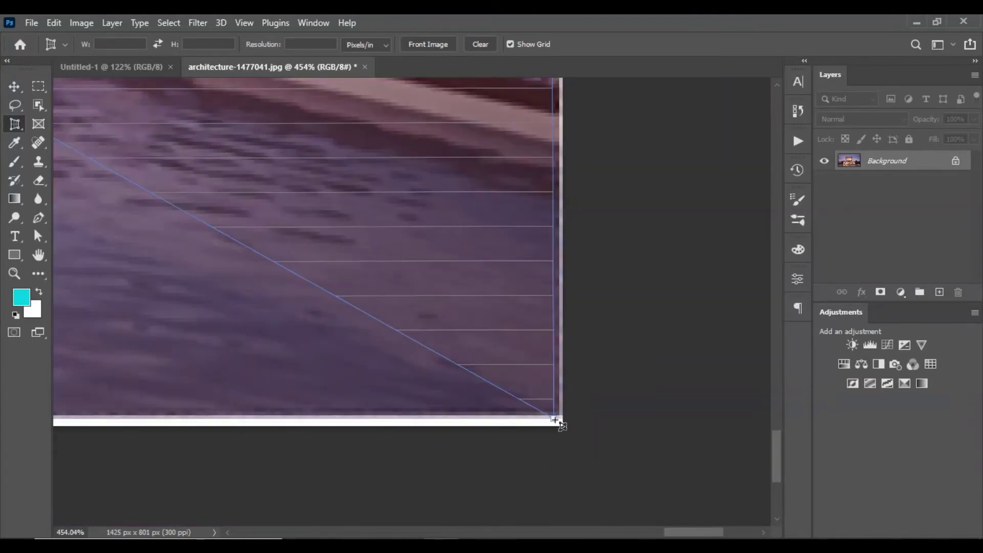
pyautogui.click(562, 414)
pyautogui.moveTo(562, 414)
pyautogui.mouseDown()
pyautogui.moveTo(669, 410)
pyautogui.moveTo(351, 325)
pyautogui.moveTo(483, 321)
pyautogui.moveTo(524, 292)
pyautogui.mouseUp()
# Place the last corner at the bottom-left and apply the corner-to-corner crop.
pyautogui.scroll(3, 177, 390)
pyautogui.moveTo(177, 390); pyautogui.dragTo(229, 392)
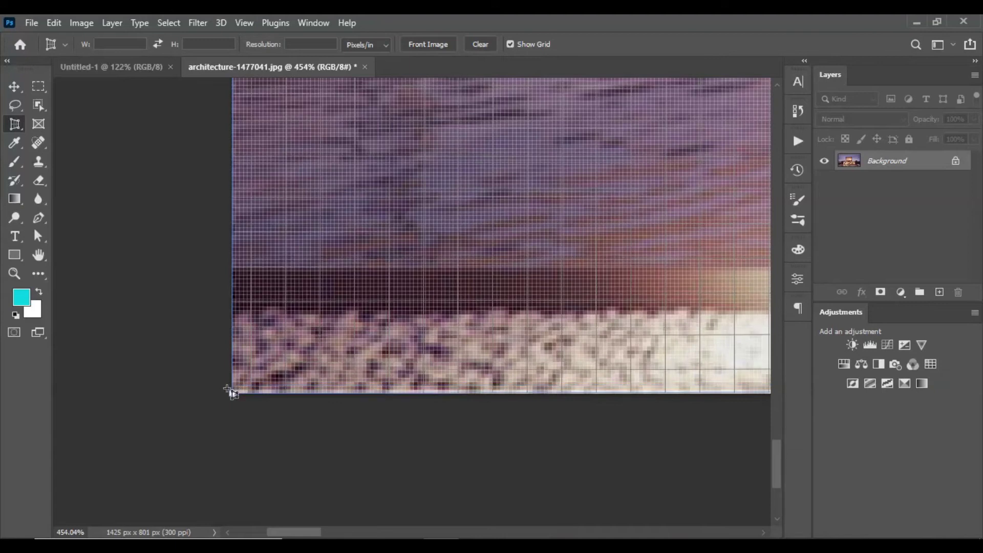
pyautogui.click(230, 389)
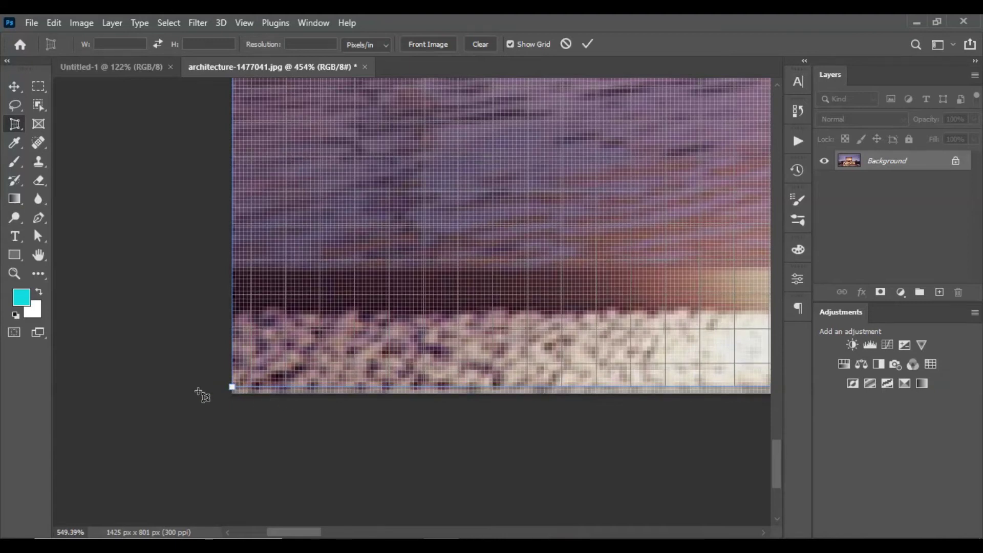
pyautogui.scroll(-4, 233, 389)
pyautogui.scroll(-3, 287, 385)
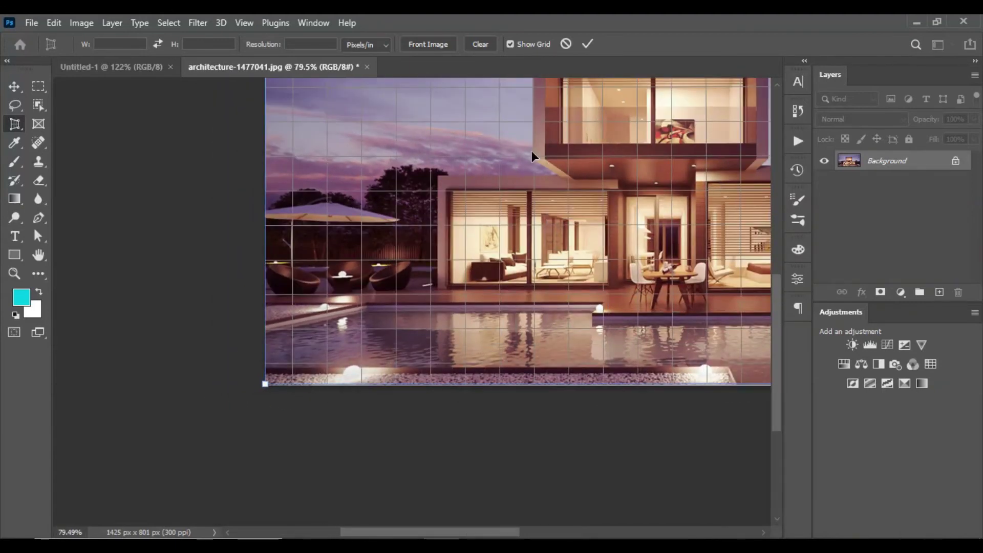
pyautogui.scroll(-2, 532, 150)
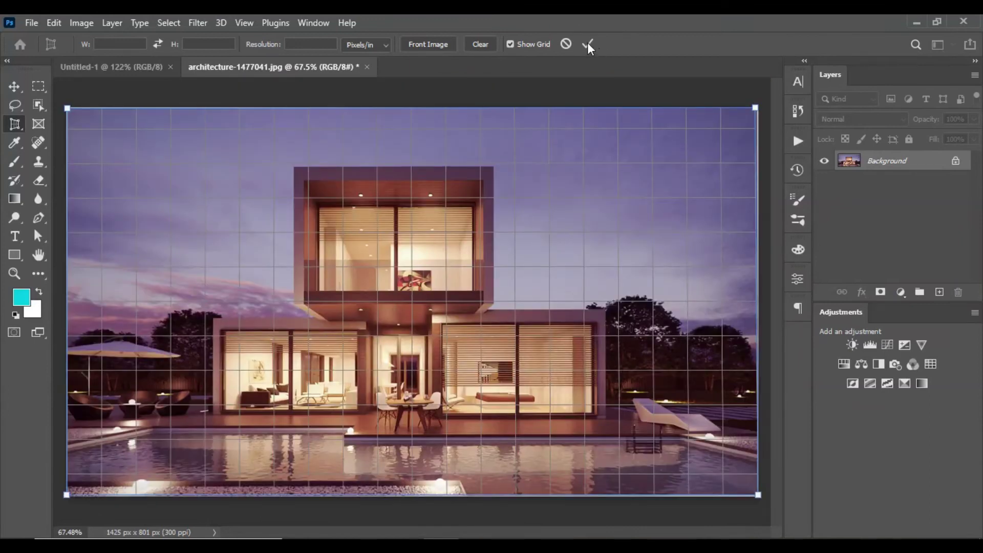
pyautogui.click(588, 45)
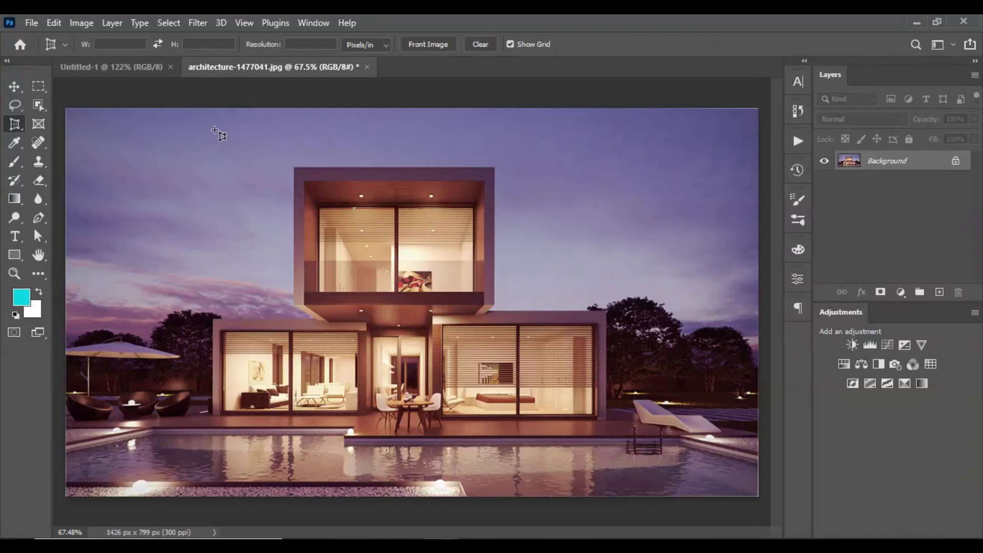
# Trim thin white strips off the right and bottom edges, leaving a 1393 × 783 px photo.
pyautogui.rightClick(14, 124)
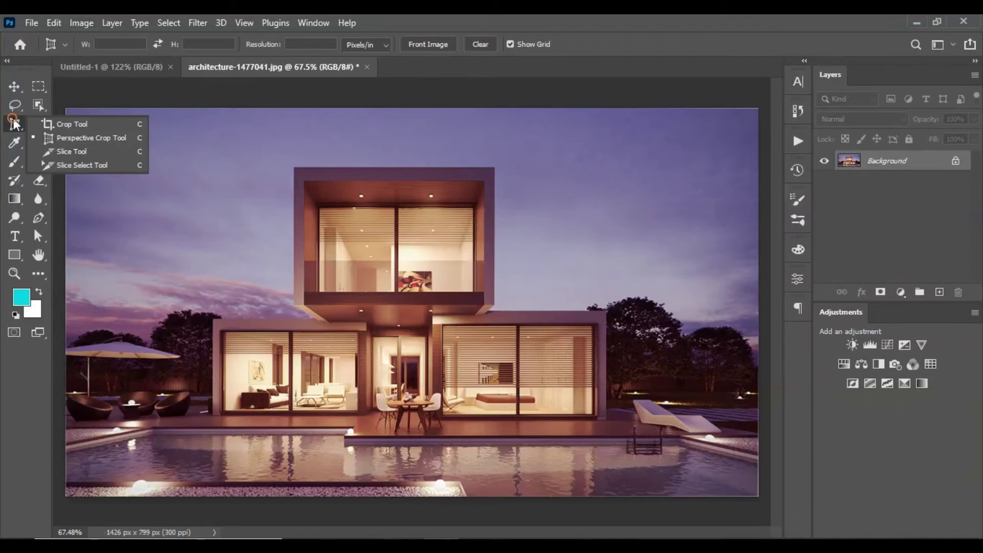
pyautogui.click(57, 125)
pyautogui.click(67, 299)
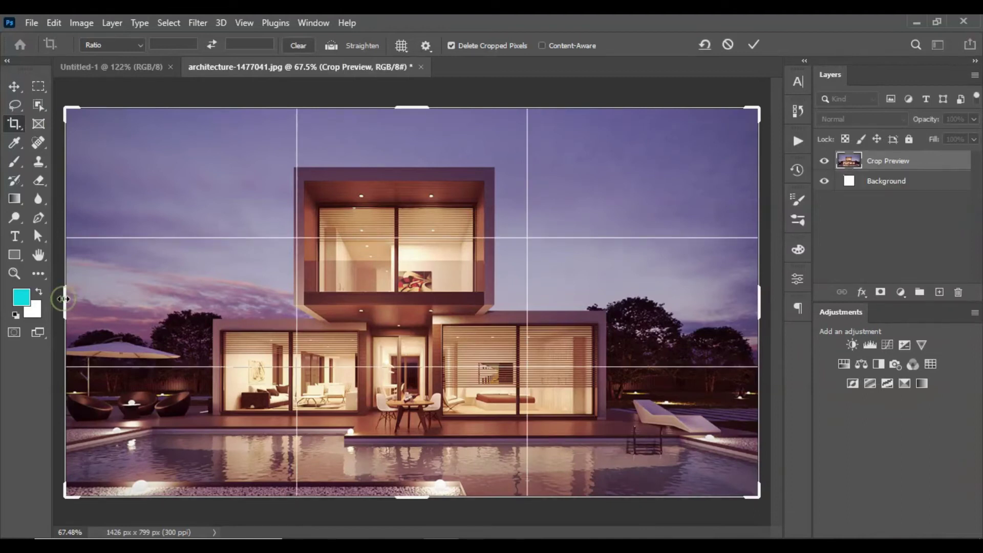
pyautogui.moveTo(63, 298); pyautogui.dragTo(68, 300)
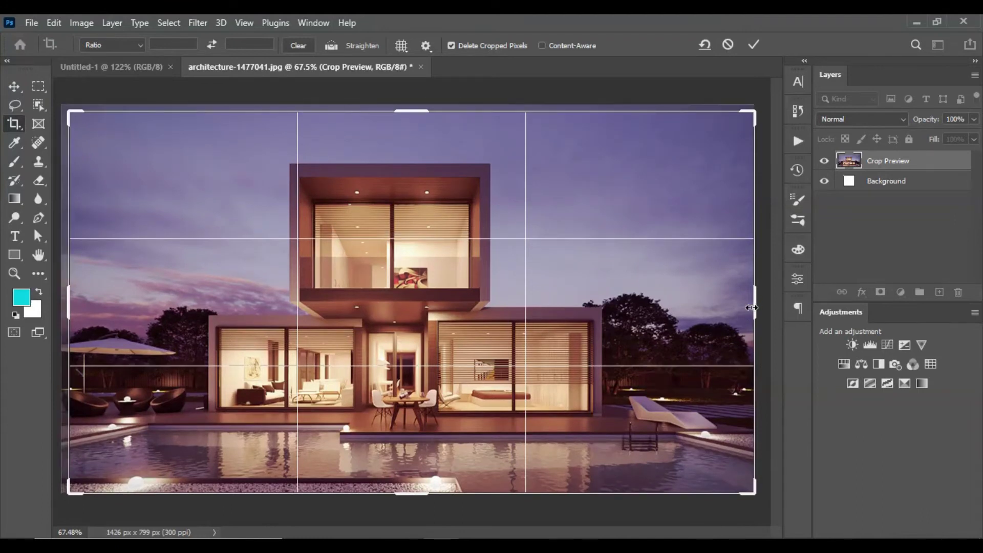
pyautogui.moveTo(751, 308); pyautogui.dragTo(747, 307)
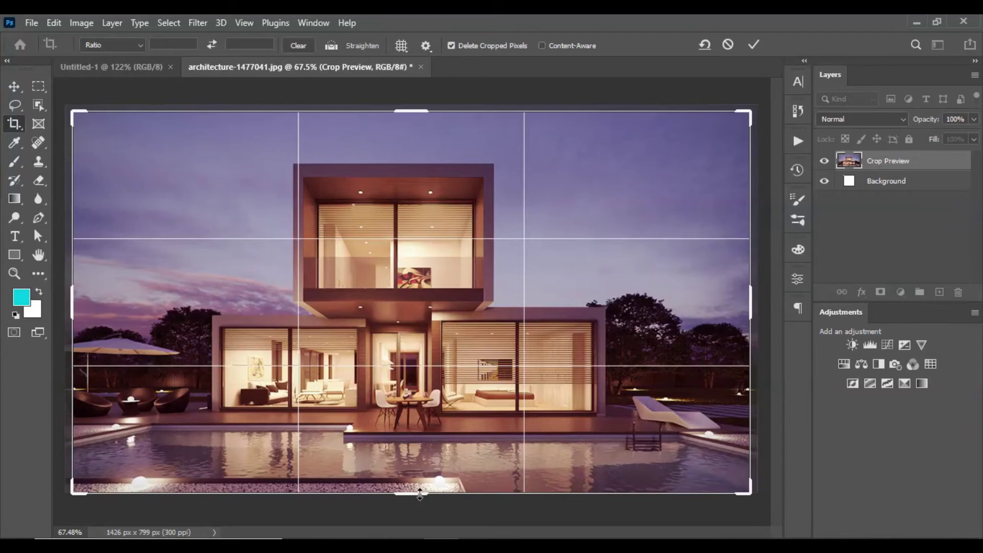
pyautogui.moveTo(420, 493); pyautogui.dragTo(419, 488)
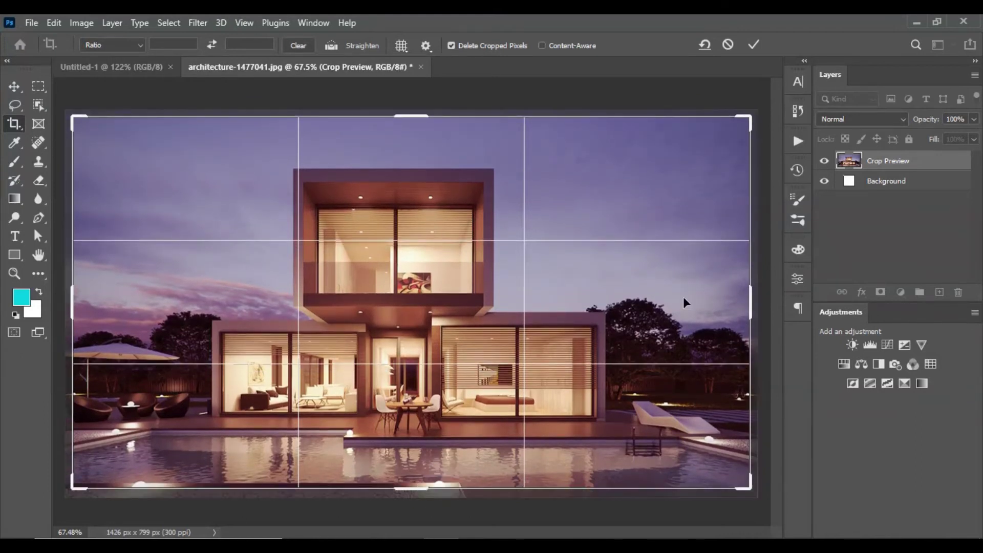
pyautogui.click(753, 46)
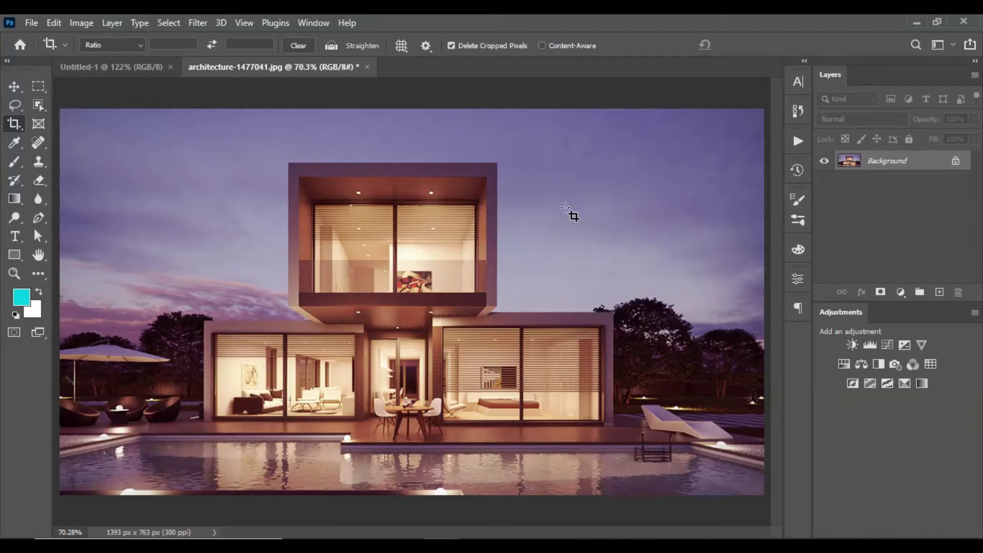
pyautogui.hotkey('shift', 'c')
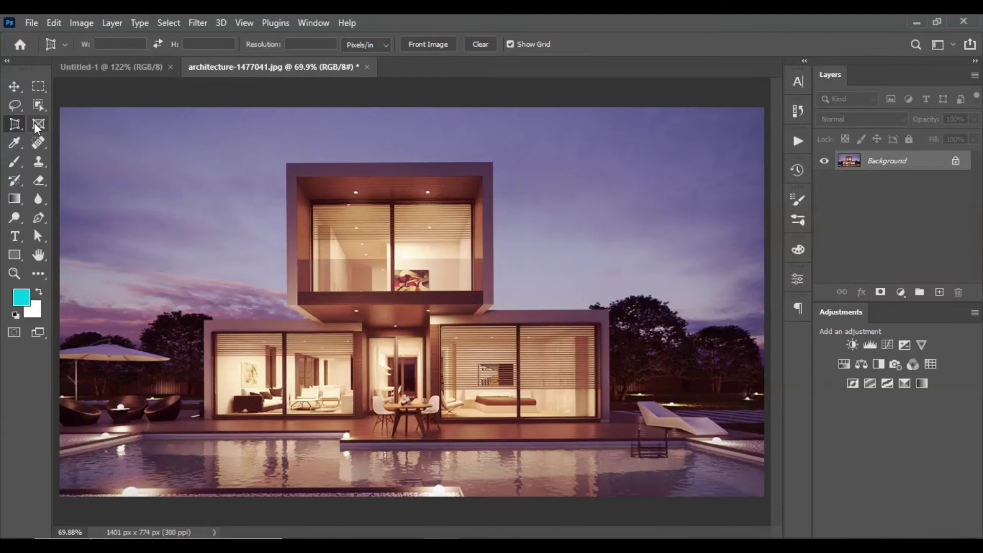
pyautogui.click(39, 126)
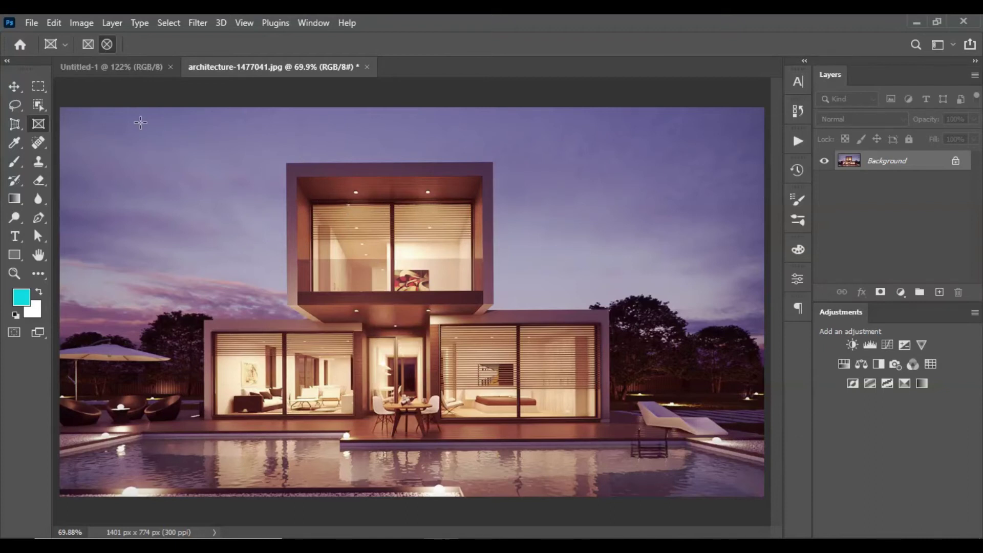
pyautogui.click(86, 45)
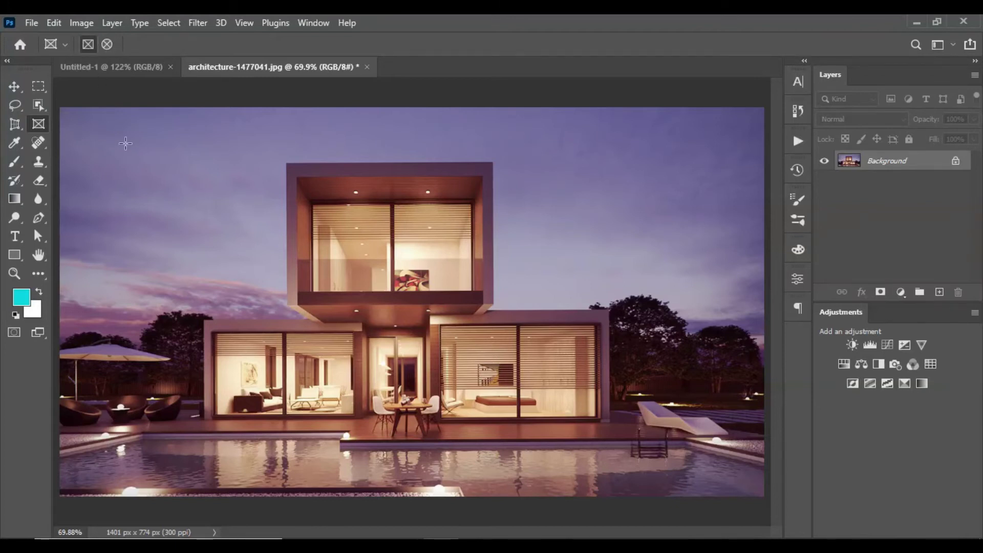
pyautogui.moveTo(198, 241); pyautogui.dragTo(348, 401)
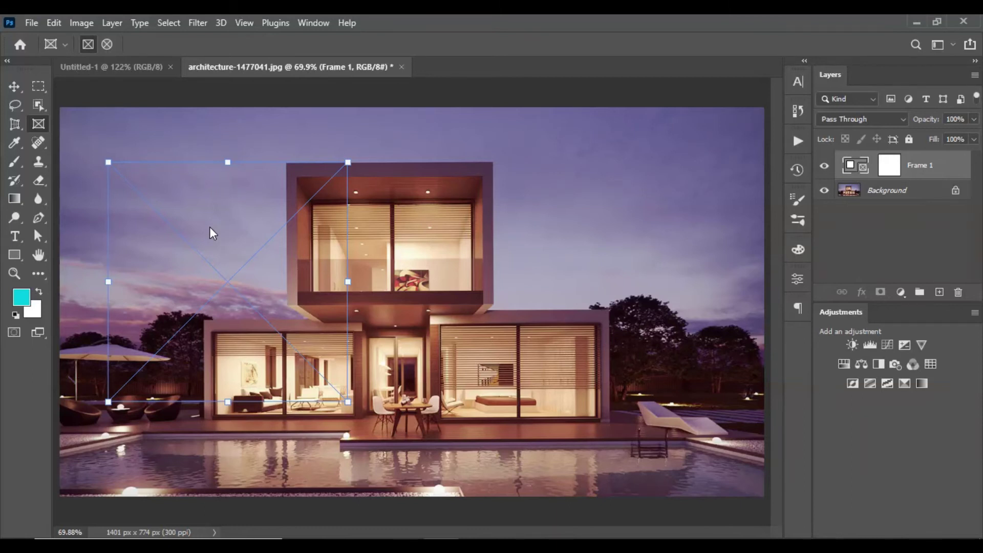
pyautogui.press('Delete')
pyautogui.click(108, 44)
pyautogui.moveTo(174, 215)
pyautogui.mouseDown()
pyautogui.moveTo(260, 301)
pyautogui.moveTo(279, 300)
pyautogui.mouseUp()
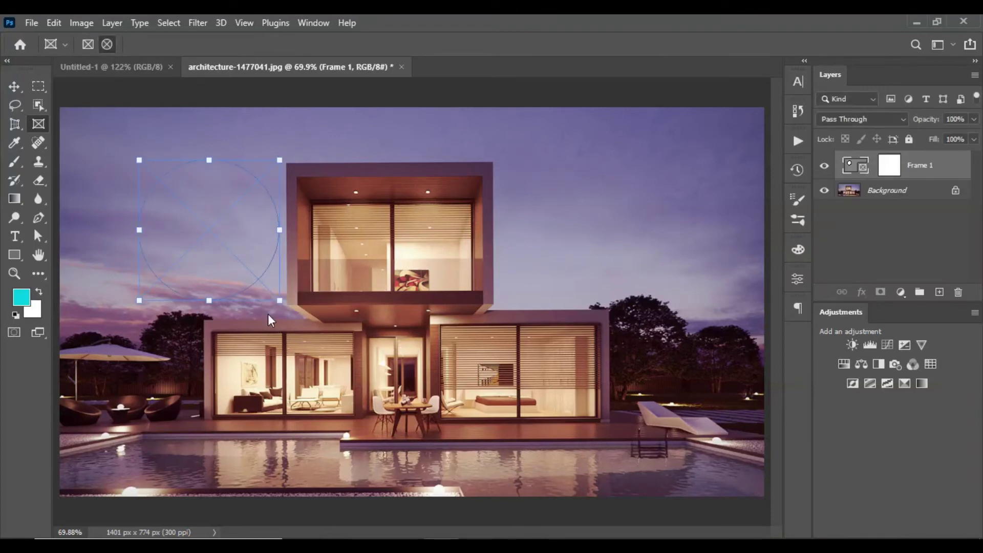
pyautogui.press('Delete')
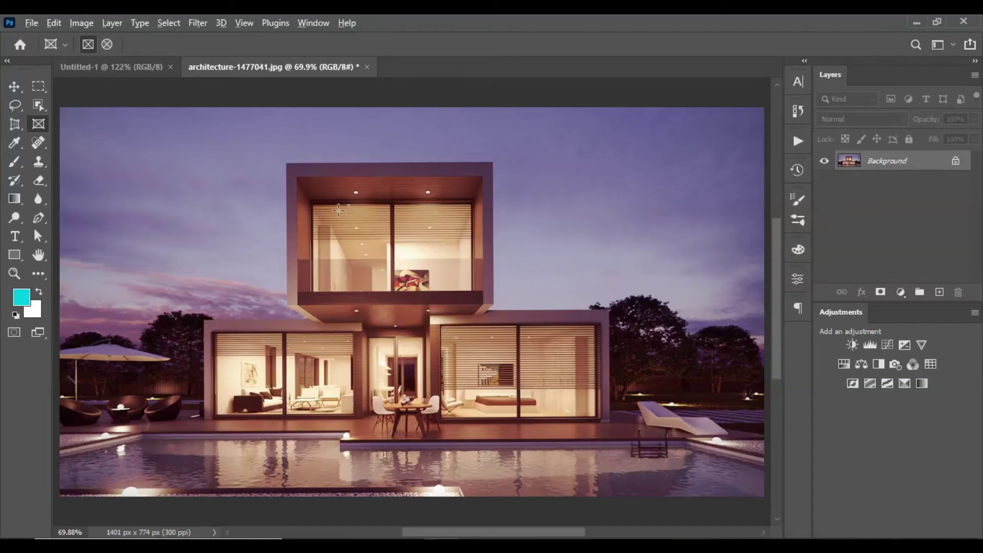
# Draw a rectangular frame over the upper-floor window's glass, then fit the whole house in view.
pyautogui.scroll(5, 354, 222)
pyautogui.moveTo(557, 292); pyautogui.dragTo(463, 285)
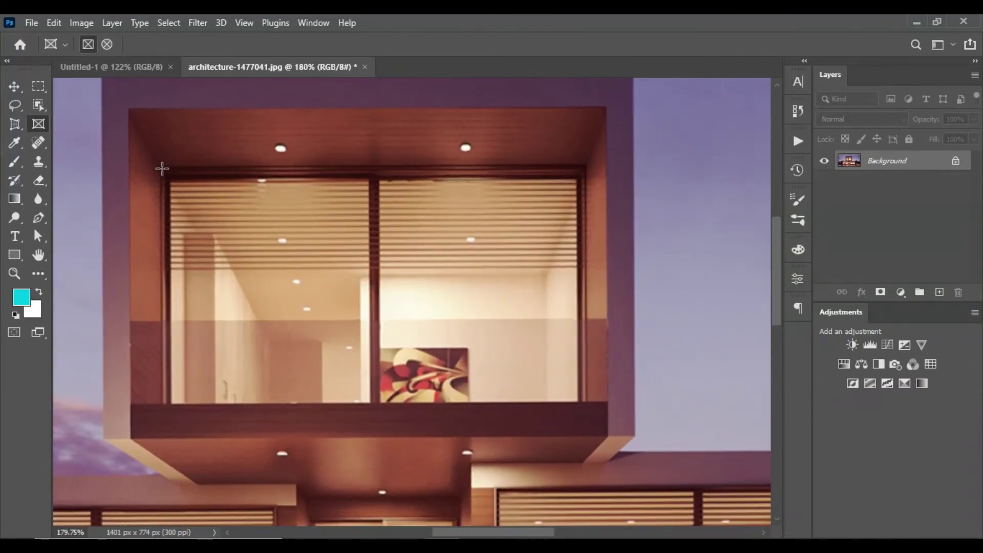
pyautogui.moveTo(162, 169)
pyautogui.mouseDown()
pyautogui.moveTo(285, 261)
pyautogui.moveTo(581, 401)
pyautogui.mouseUp()
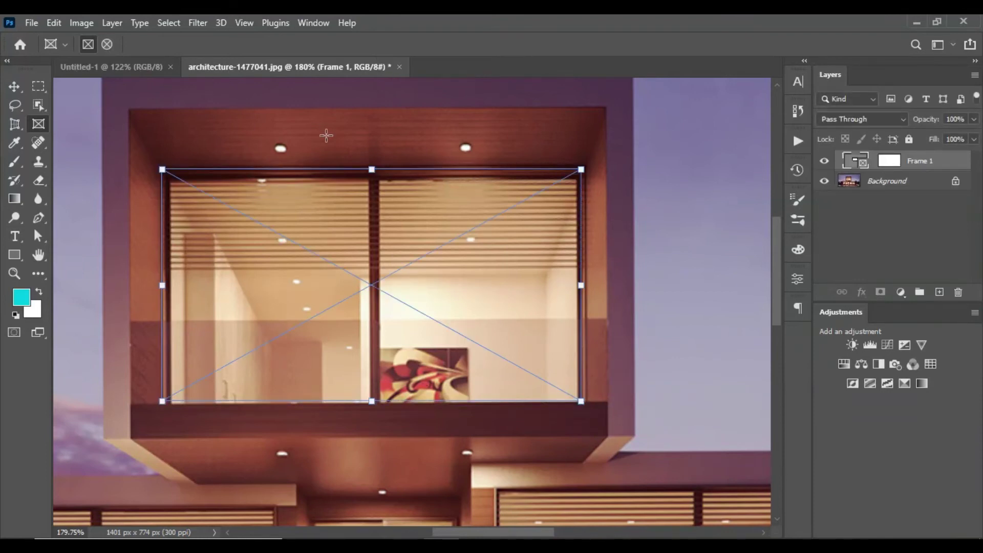
pyautogui.hotkey('ctrl', '0')
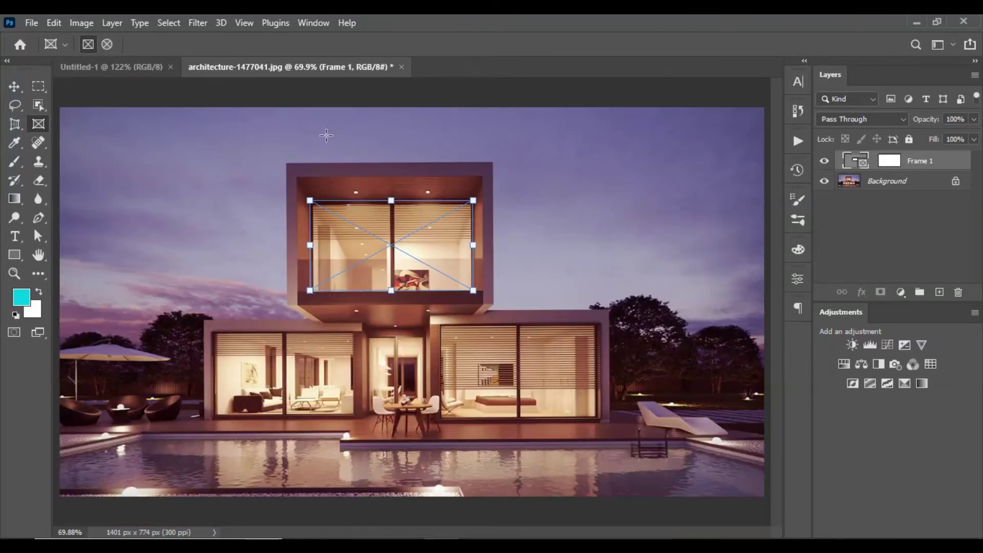
# Open the good-night-3027664 image and unlock its Background layer.
pyautogui.hotkey('ctrl', 'o')
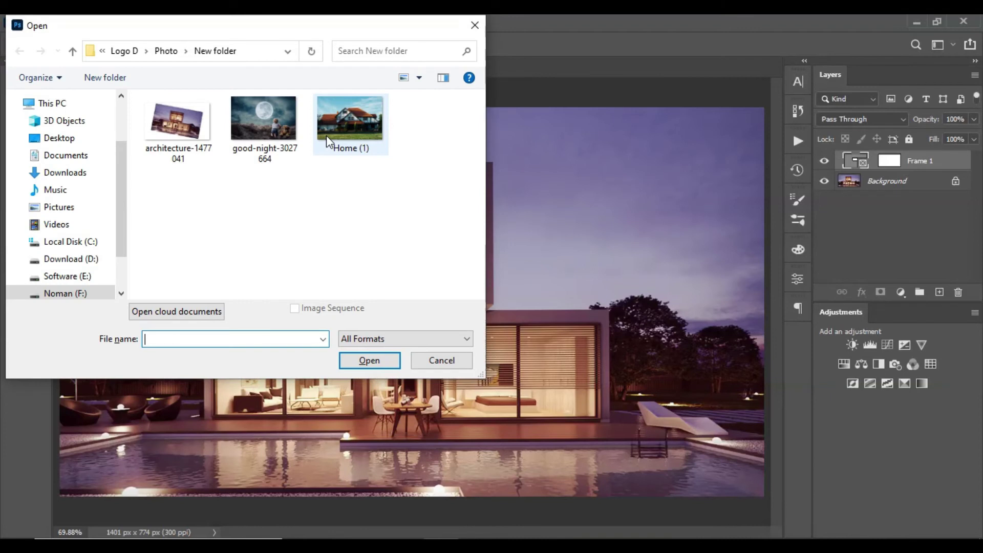
pyautogui.click(282, 133)
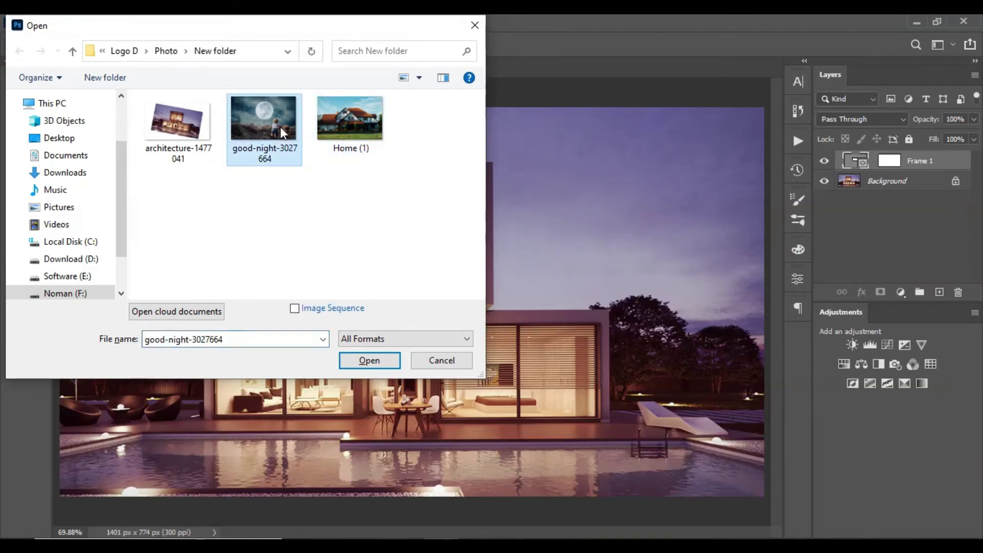
pyautogui.click(363, 361)
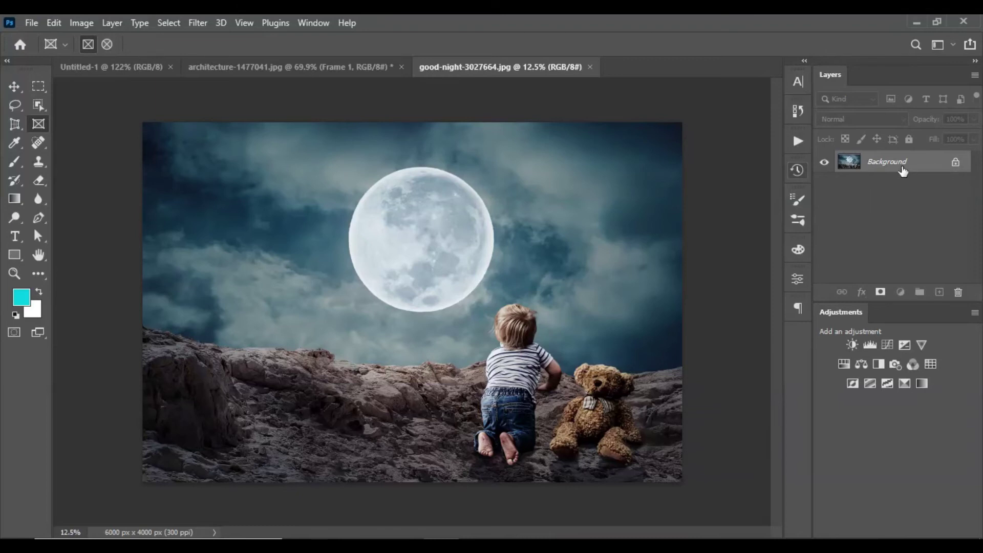
pyautogui.click(955, 162)
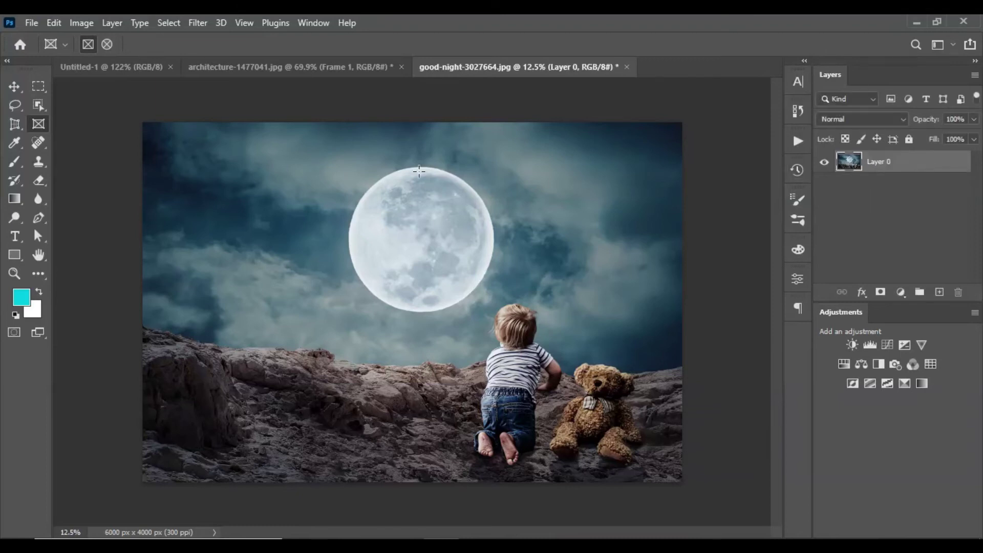
# Move the moon photo into the house document with the Move tool.
pyautogui.click(14, 86)
pyautogui.moveTo(247, 176); pyautogui.dragTo(236, 66)
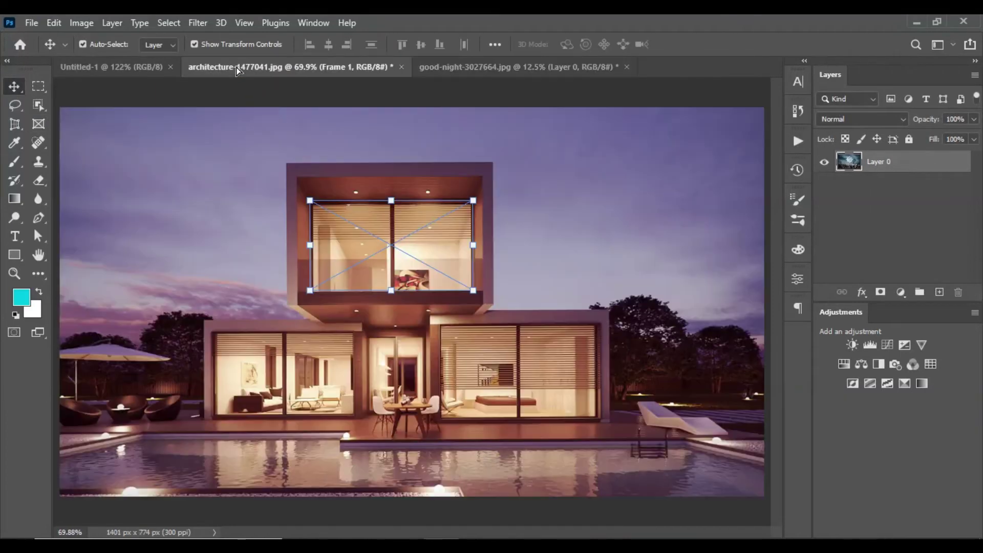
pyautogui.moveTo(413, 307); pyautogui.dragTo(413, 306)
pyautogui.scroll(-5, 413, 306)
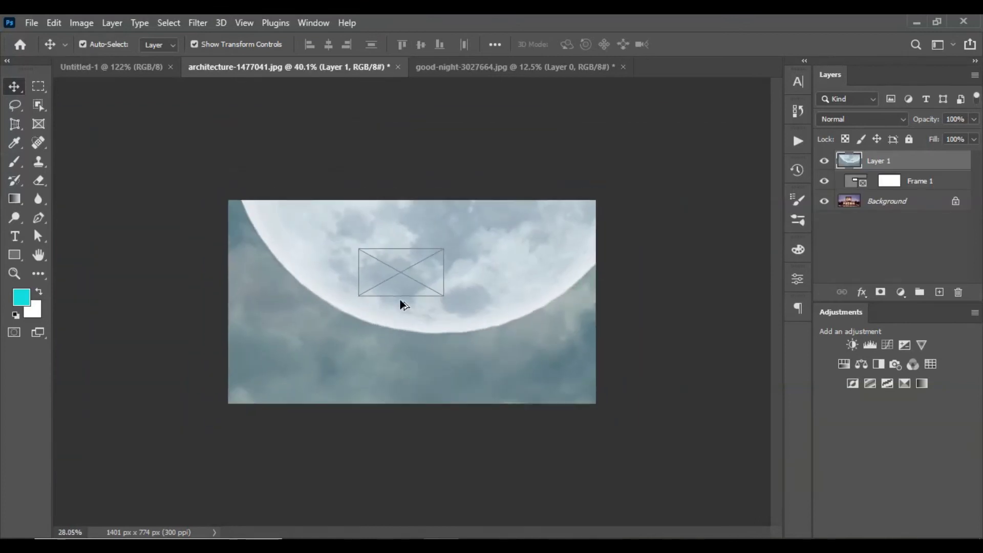
pyautogui.scroll(-3, 480, 284)
pyautogui.scroll(-1, 592, 208)
pyautogui.scroll(2, 706, 129)
# Scale the moon photo to about 14% over the window and commit it into Frame 1.
pyautogui.moveTo(746, 81); pyautogui.dragTo(461, 269)
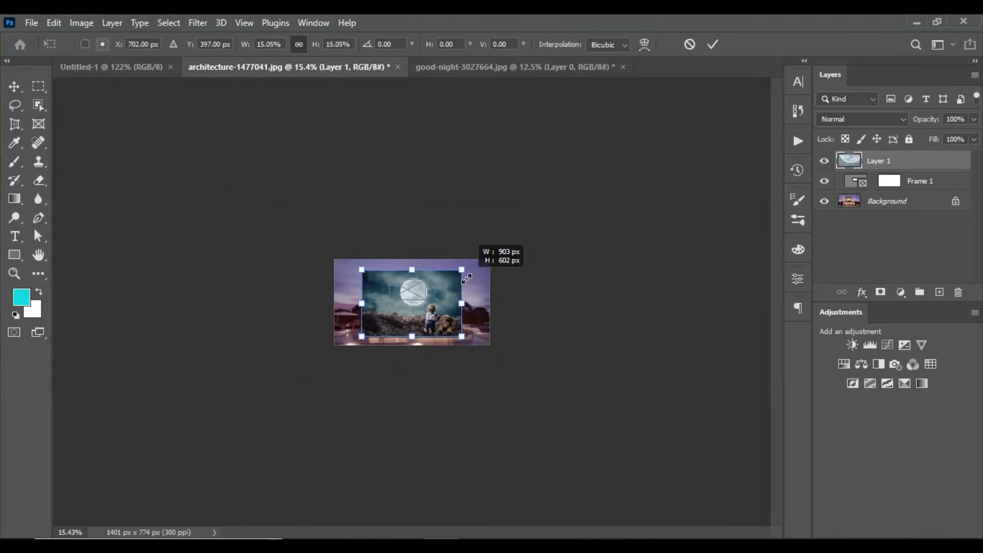
pyautogui.scroll(3, 415, 293)
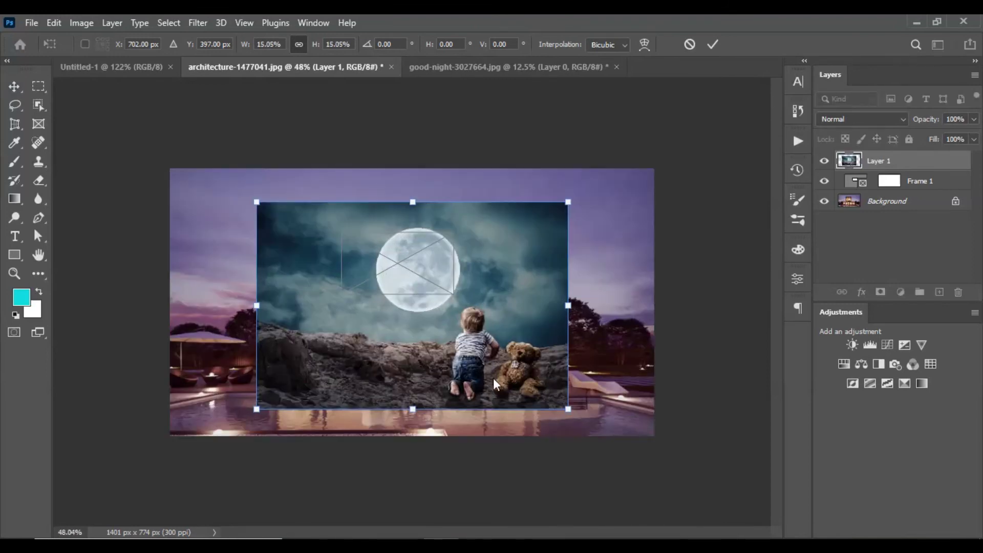
pyautogui.moveTo(493, 378); pyautogui.dragTo(493, 362)
pyautogui.scroll(4, 562, 376)
pyautogui.scroll(-3, 641, 433)
pyautogui.moveTo(640, 433); pyautogui.dragTo(539, 367)
pyautogui.moveTo(460, 307); pyautogui.dragTo(440, 290)
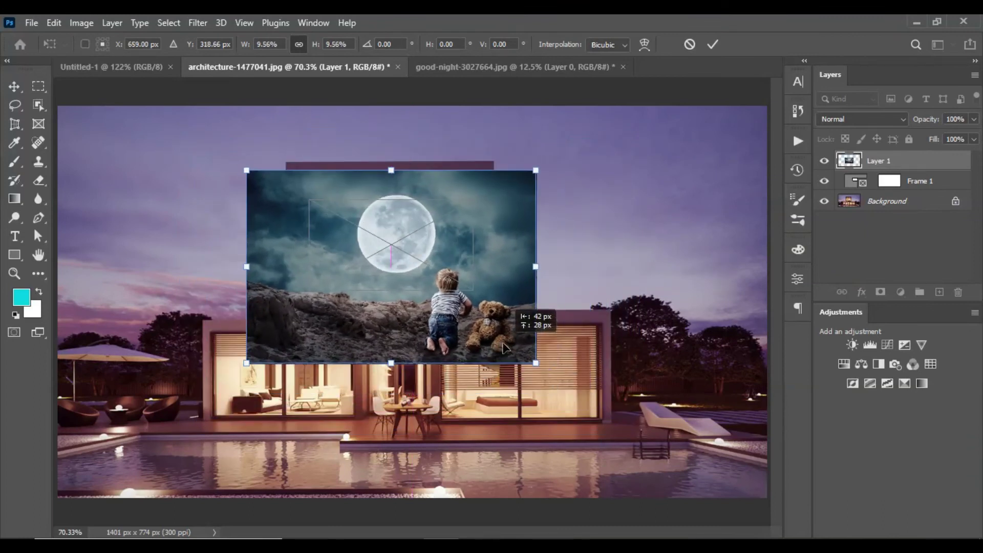
pyautogui.click(720, 44)
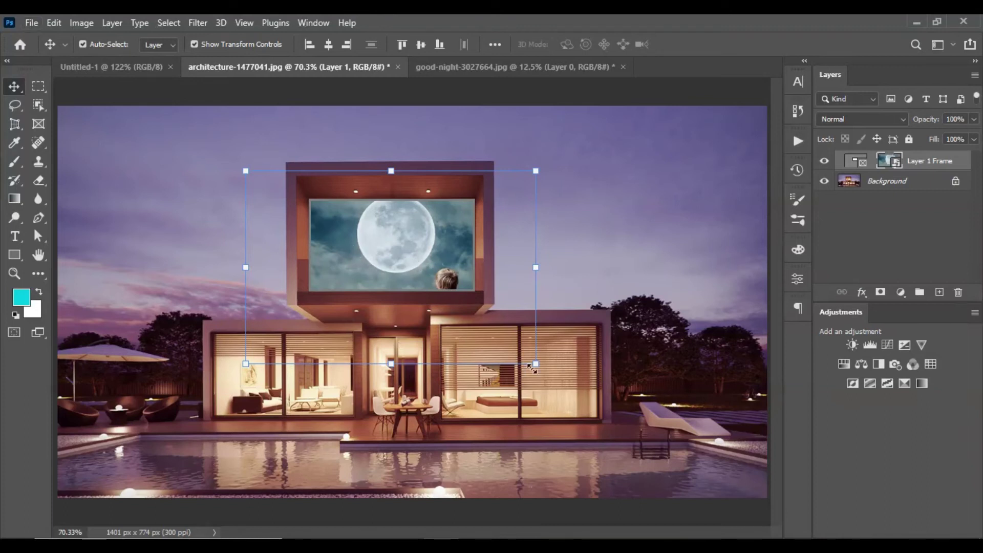
# Scale the moon picture to 63.29% and recentre it to fill the upper window frame.
pyautogui.moveTo(535, 363); pyautogui.dragTo(464, 315)
pyautogui.scroll(2, 359, 229)
pyautogui.scroll(3, 345, 258)
pyautogui.scroll(2, 345, 258)
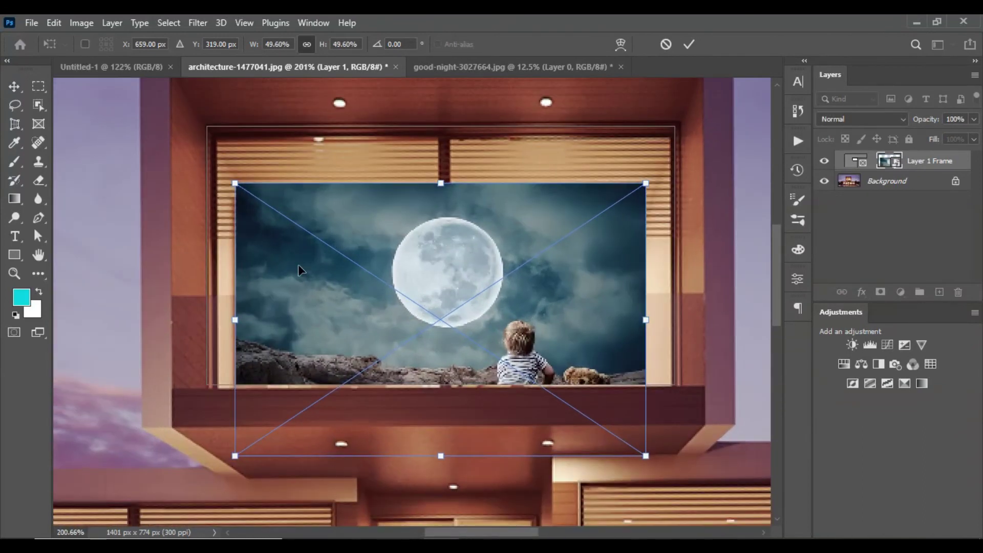
pyautogui.moveTo(298, 264); pyautogui.dragTo(267, 210)
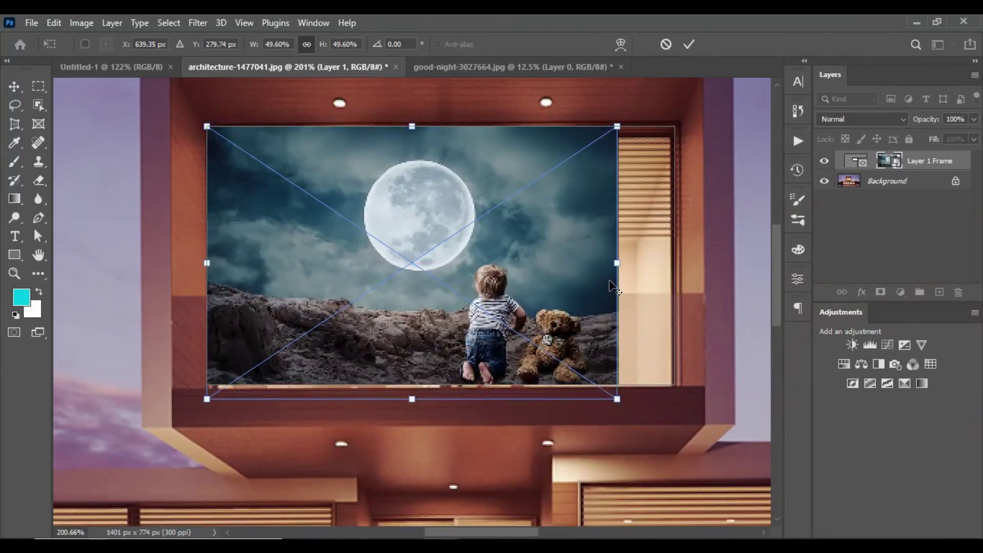
pyautogui.moveTo(625, 263); pyautogui.dragTo(681, 262)
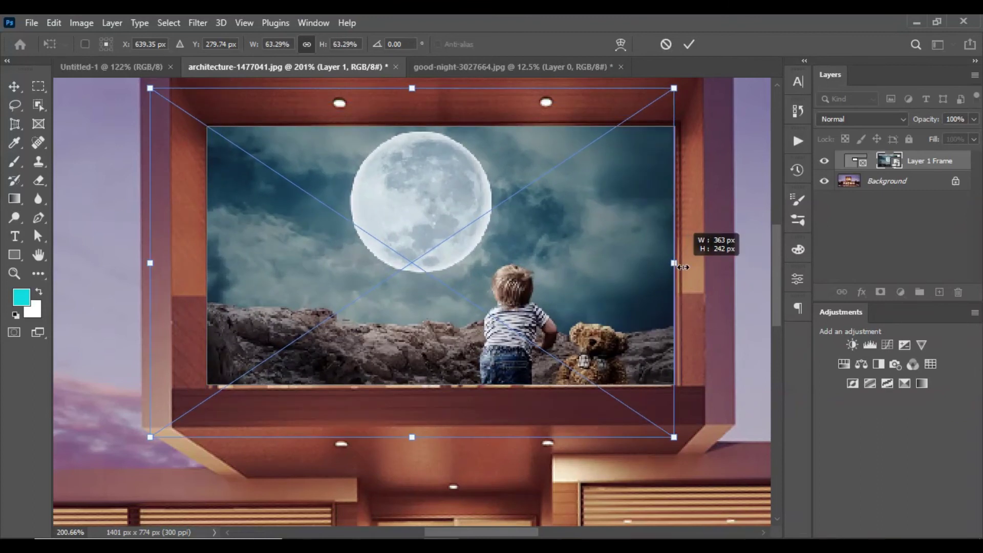
pyautogui.moveTo(582, 279)
pyautogui.mouseDown()
pyautogui.moveTo(592, 273)
pyautogui.moveTo(592, 291)
pyautogui.mouseUp()
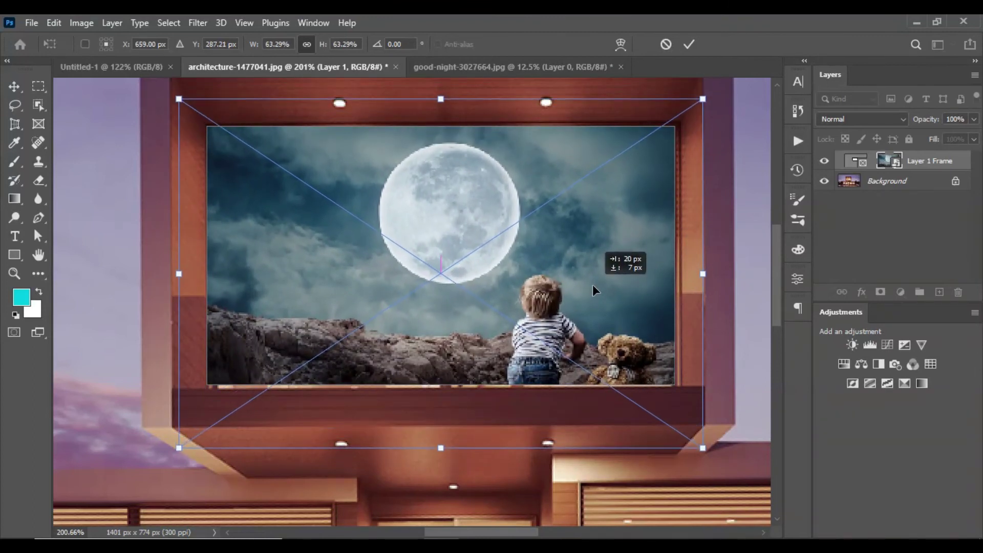
pyautogui.click(695, 47)
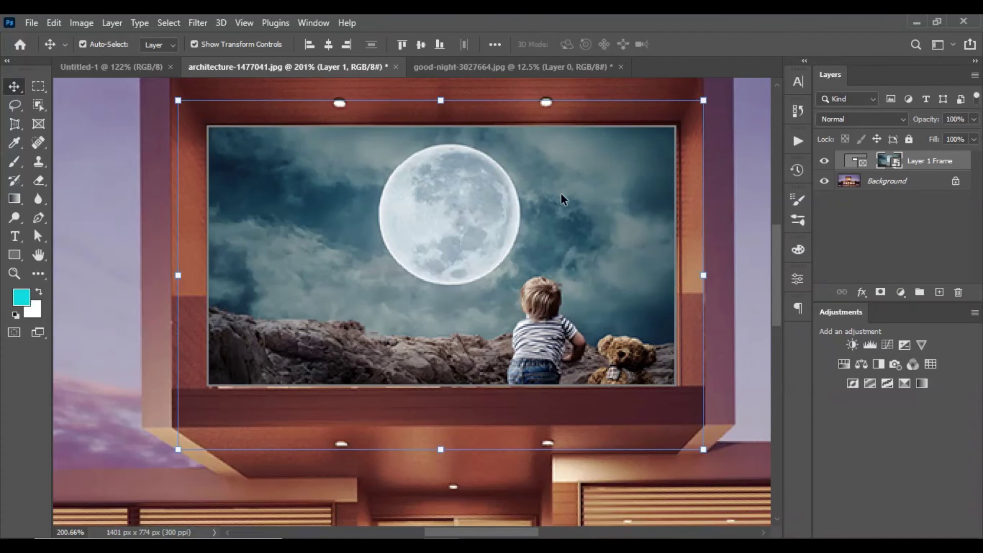
# Fit the whole house image in view and deselect the framed picture.
pyautogui.hotkey('ctrl', '0')
pyautogui.click(508, 88)
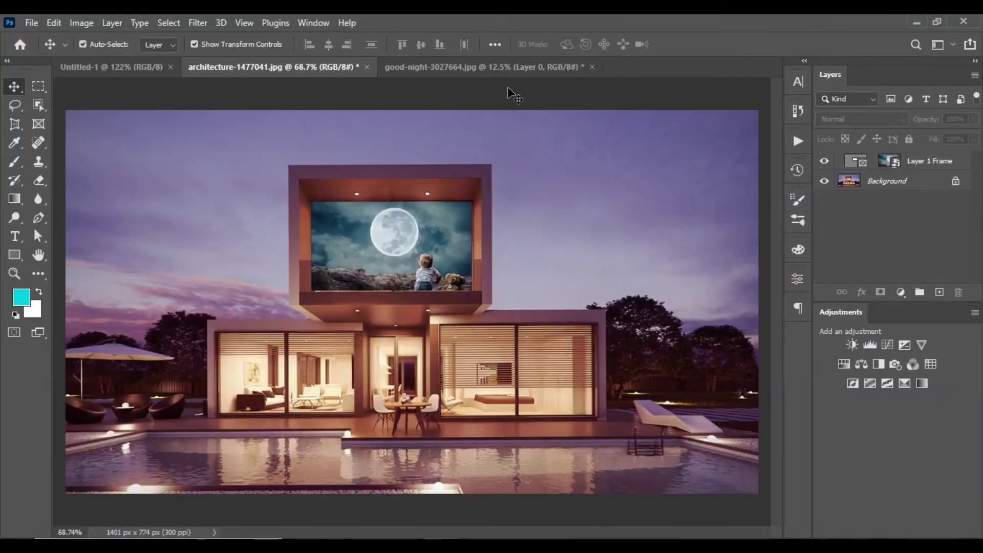
pyautogui.scroll(2, 369, 266)
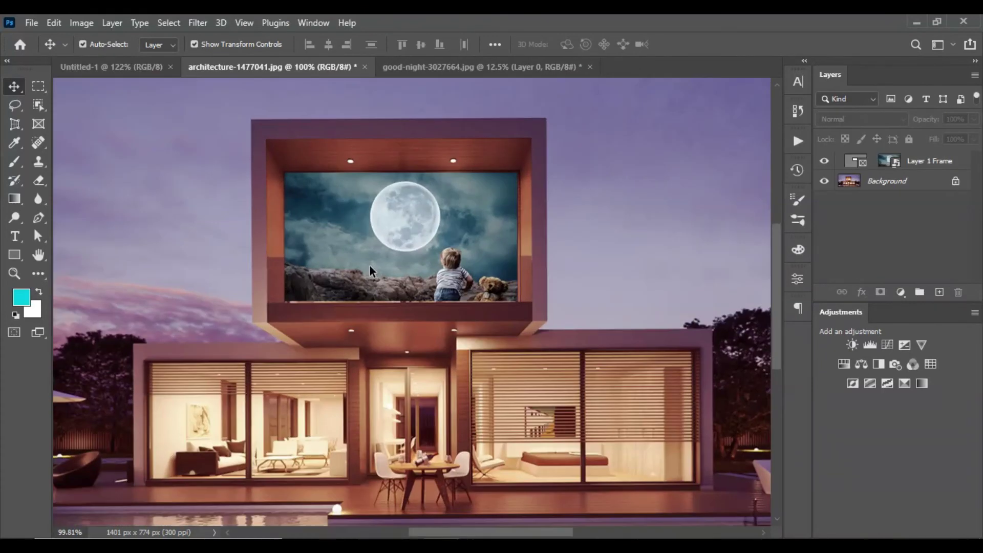
pyautogui.scroll(-2, 369, 265)
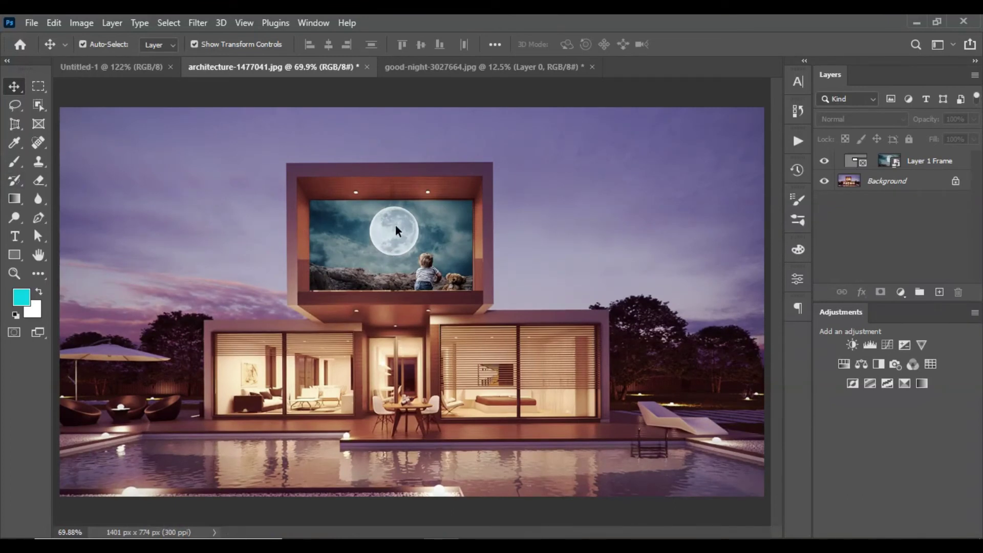
# Draw an elliptical frame in the upper-left sky, then switch to the good-night moon photo.
pyautogui.click(38, 106)
pyautogui.click(37, 124)
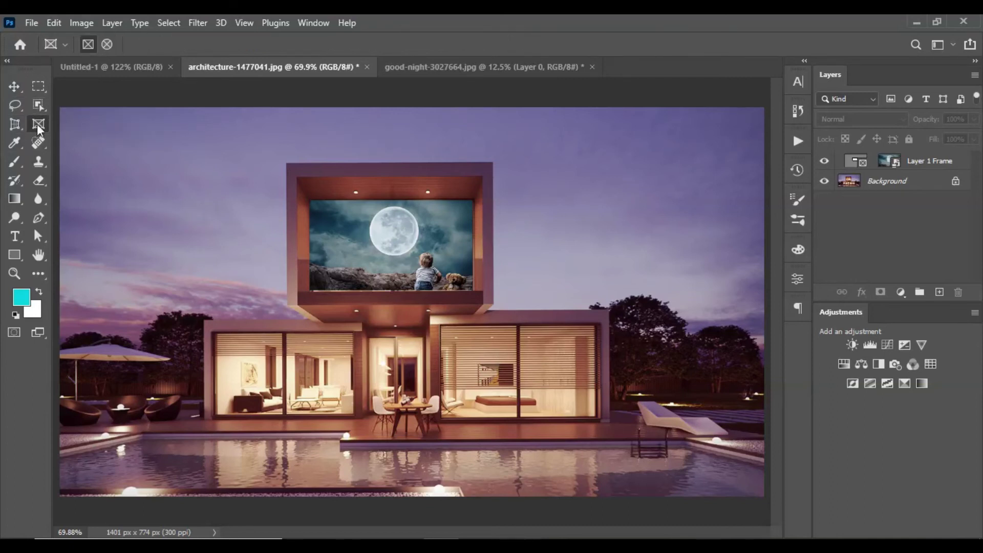
pyautogui.click(106, 45)
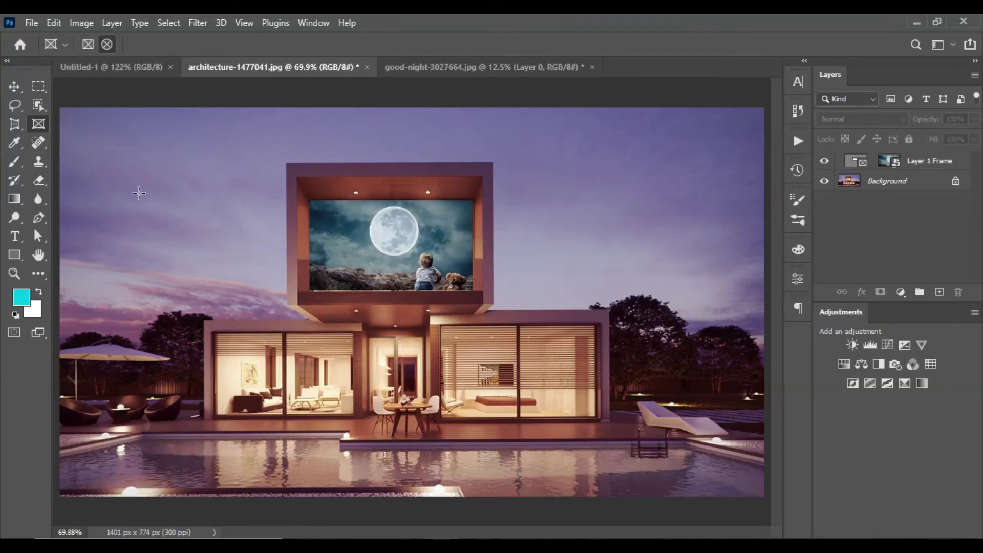
pyautogui.moveTo(124, 175); pyautogui.dragTo(237, 298)
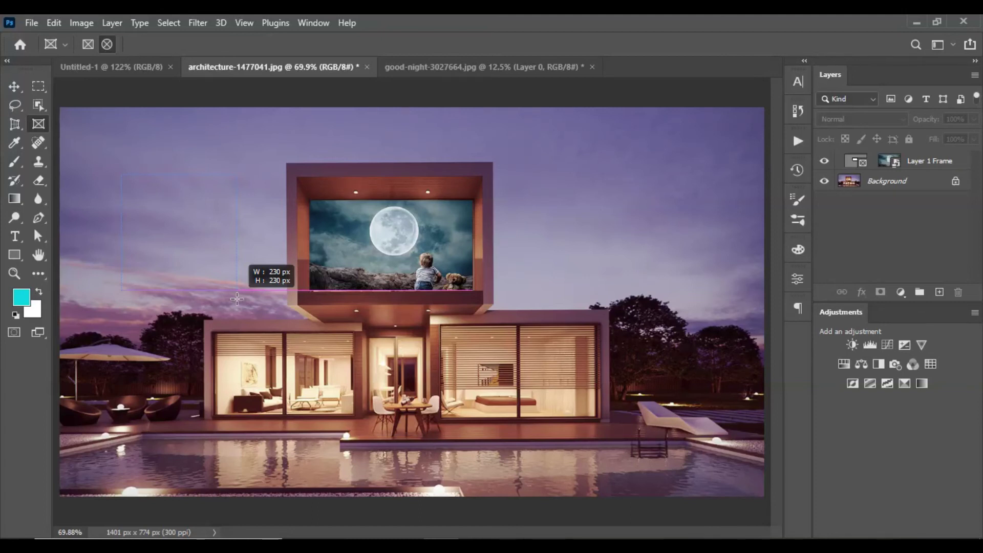
pyautogui.moveTo(237, 298); pyautogui.dragTo(237, 298)
pyautogui.moveTo(228, 261); pyautogui.dragTo(218, 239)
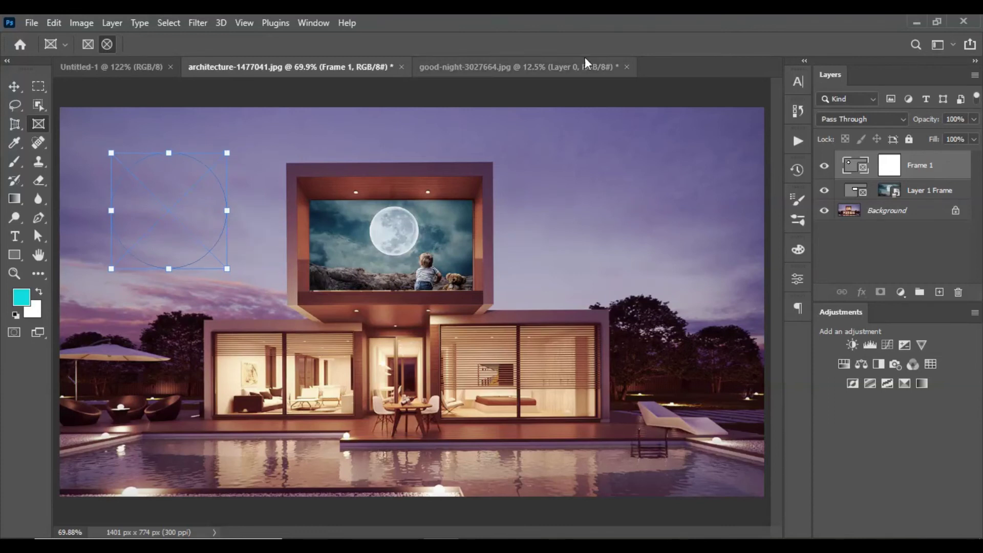
pyautogui.click(483, 67)
pyautogui.click(13, 86)
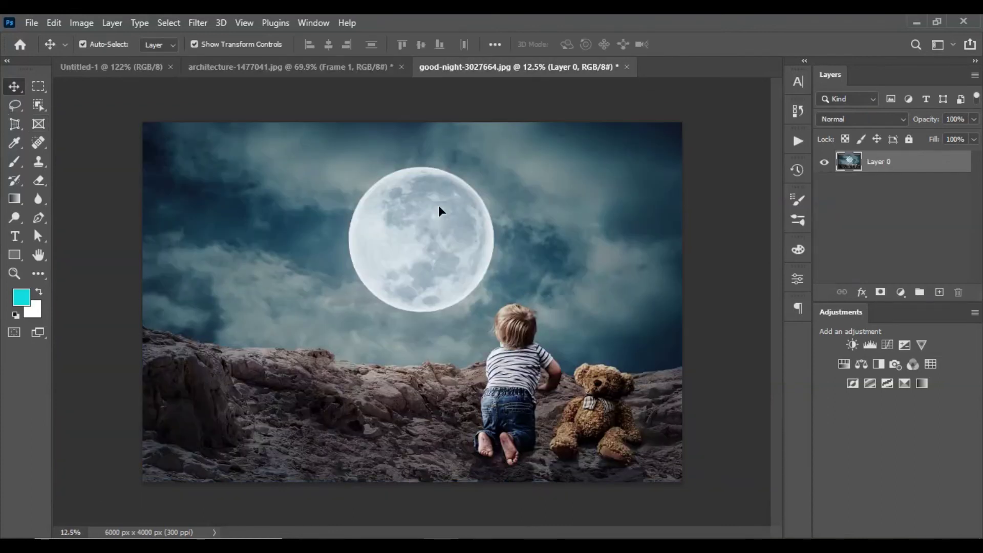
# Move the moon photo's Layer 0 into the house document.
pyautogui.moveTo(438, 205); pyautogui.dragTo(244, 130)
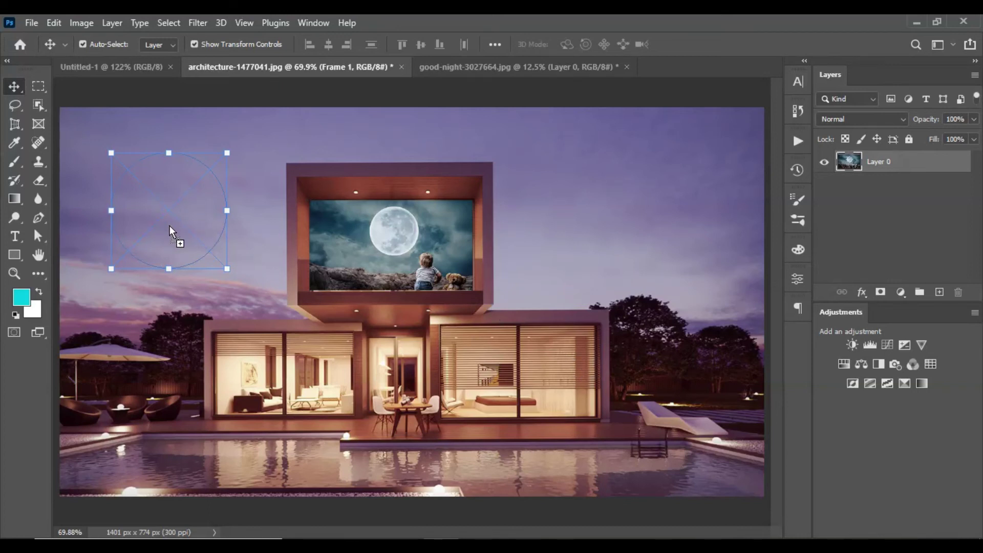
pyautogui.moveTo(170, 226); pyautogui.dragTo(168, 223)
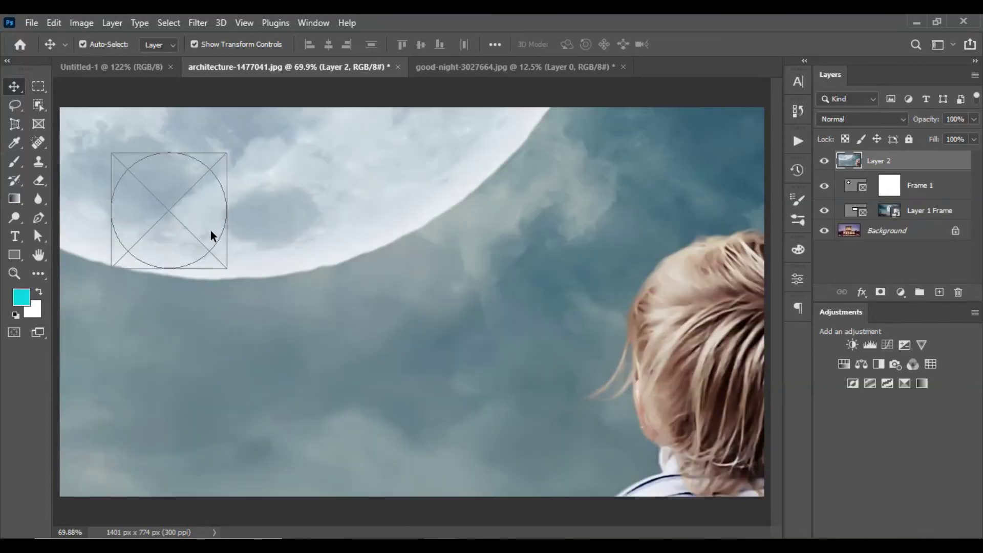
pyautogui.scroll(-3, 287, 233)
pyautogui.scroll(-2, 359, 233)
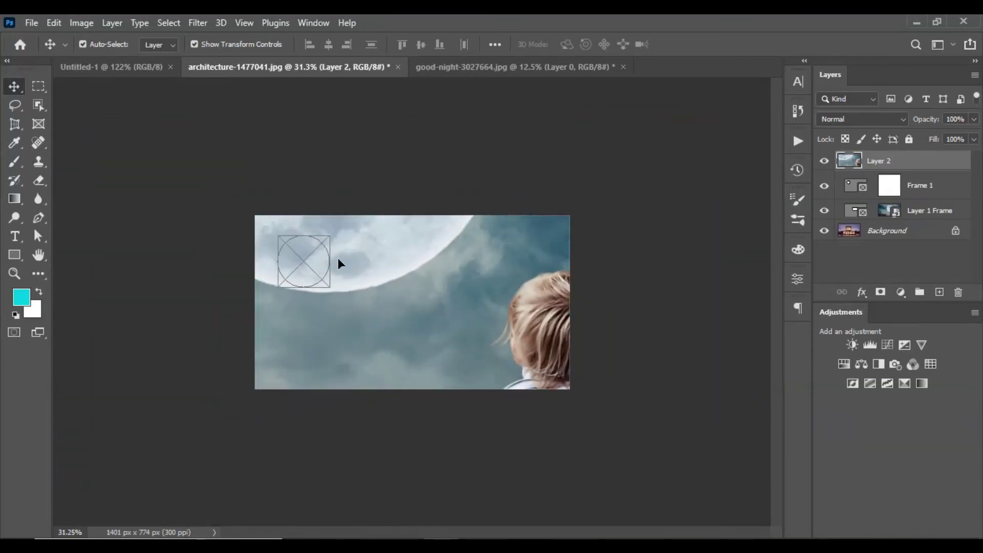
pyautogui.scroll(1, 338, 263)
pyautogui.scroll(-2, 366, 287)
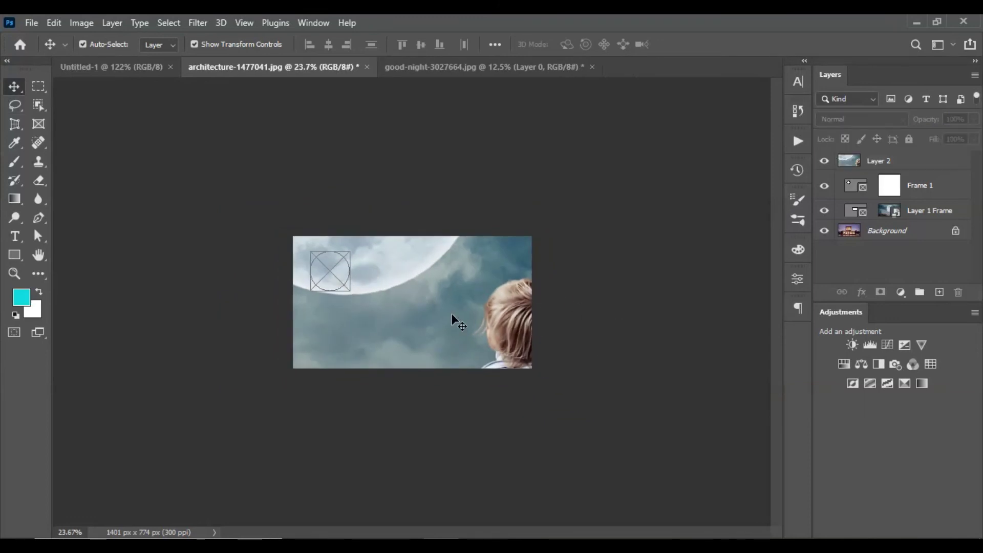
pyautogui.scroll(-2, 402, 291)
pyautogui.scroll(-1, 402, 291)
# Shrink and position the moon photo so the moon covers the circular frame.
pyautogui.moveTo(642, 102); pyautogui.dragTo(410, 265)
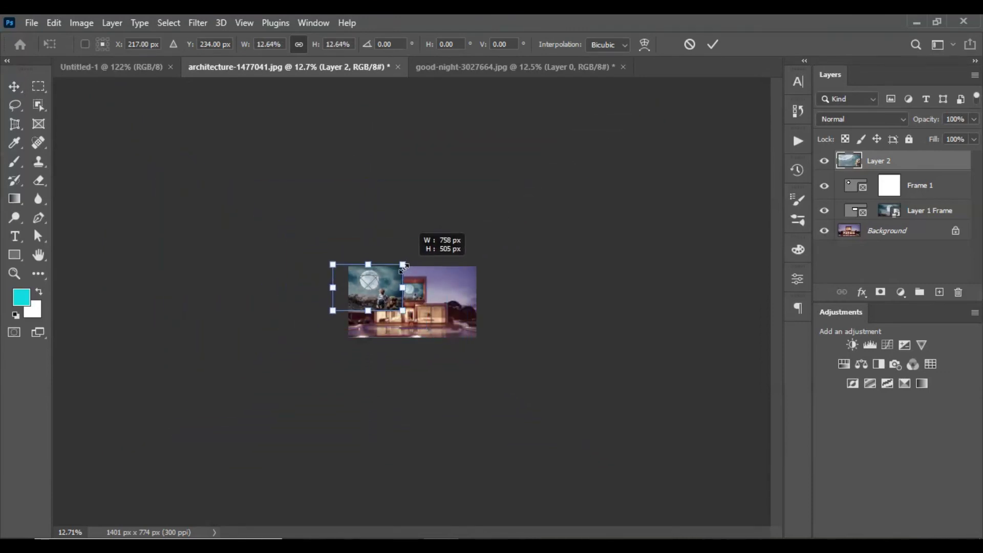
pyautogui.scroll(2, 395, 289)
pyautogui.scroll(5, 395, 289)
pyautogui.scroll(-2, 352, 332)
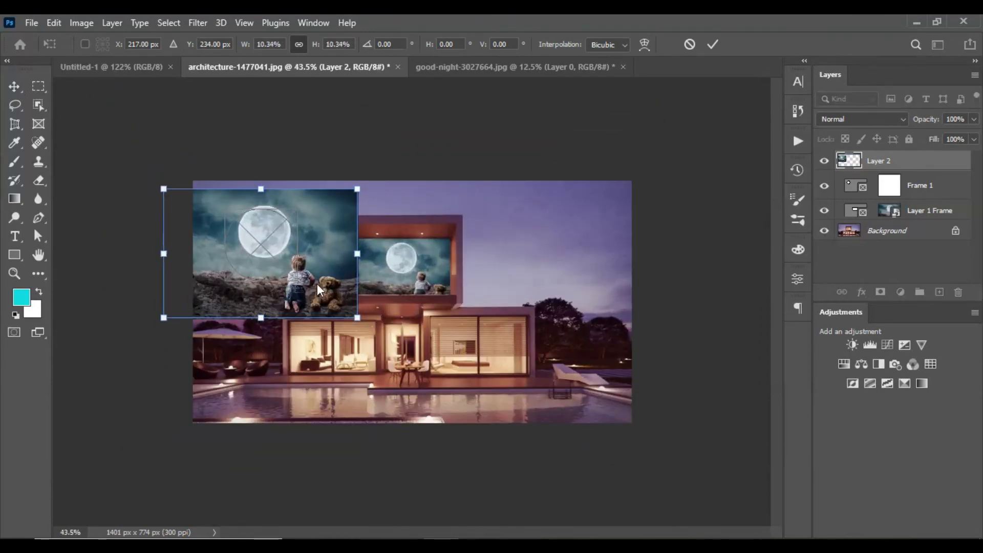
pyautogui.scroll(2, 238, 264)
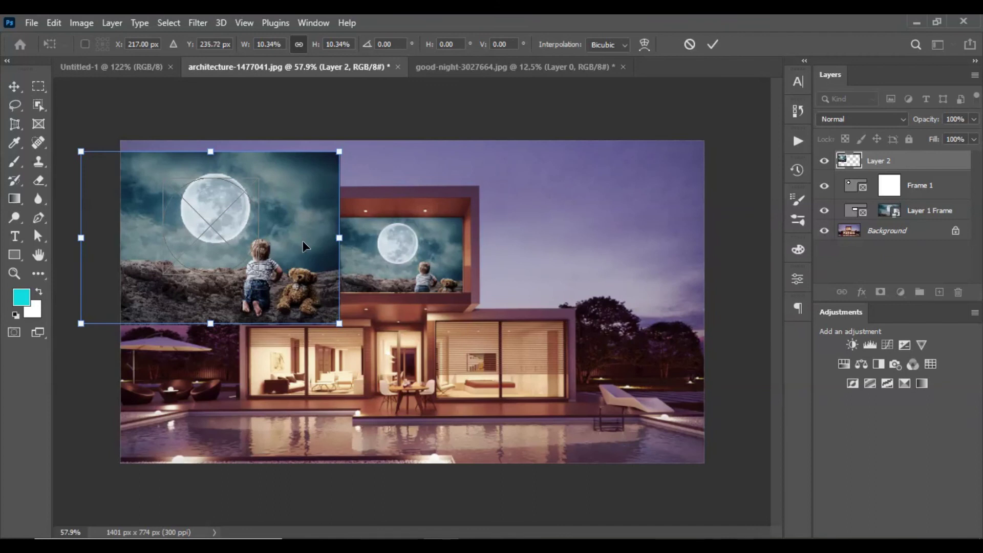
pyautogui.moveTo(303, 240); pyautogui.dragTo(299, 265)
pyautogui.moveTo(81, 178)
pyautogui.mouseDown()
pyautogui.moveTo(70, 155)
pyautogui.moveTo(63, 166)
pyautogui.mouseUp()
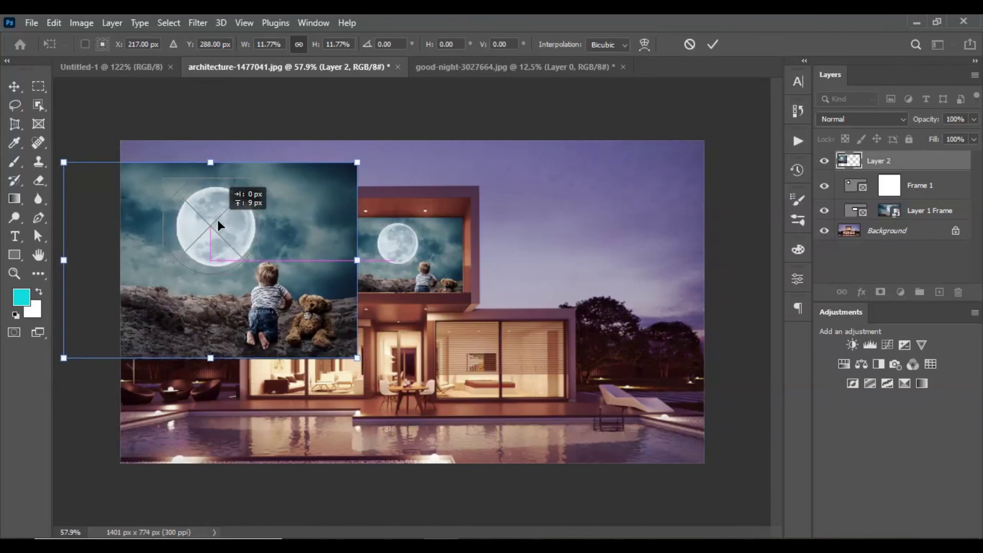
pyautogui.moveTo(210, 218); pyautogui.dragTo(212, 223)
pyautogui.moveTo(351, 358); pyautogui.dragTo(380, 379)
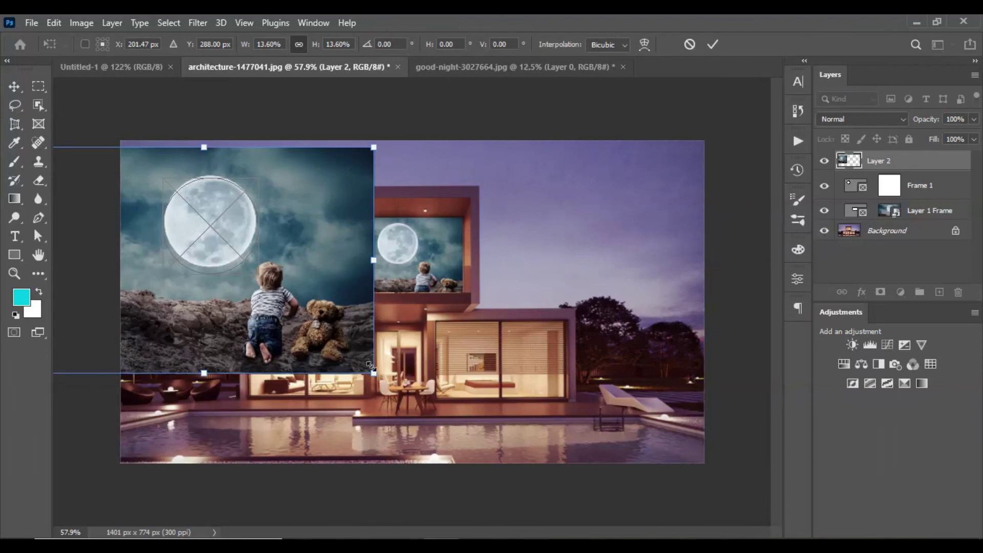
pyautogui.moveTo(211, 229); pyautogui.dragTo(213, 235)
# Fine-tune the moon to 14.47% with arrow nudges and apply it into the circular frame.
pyautogui.press('Left')
pyautogui.press('Left')
pyautogui.press('Left')
pyautogui.press('Left')
pyautogui.press('Left')
pyautogui.press('Left')
pyautogui.press('Left')
pyautogui.press('Left')
pyautogui.press('Left')
pyautogui.press('Left')
pyautogui.press('Left')
pyautogui.press('Left')
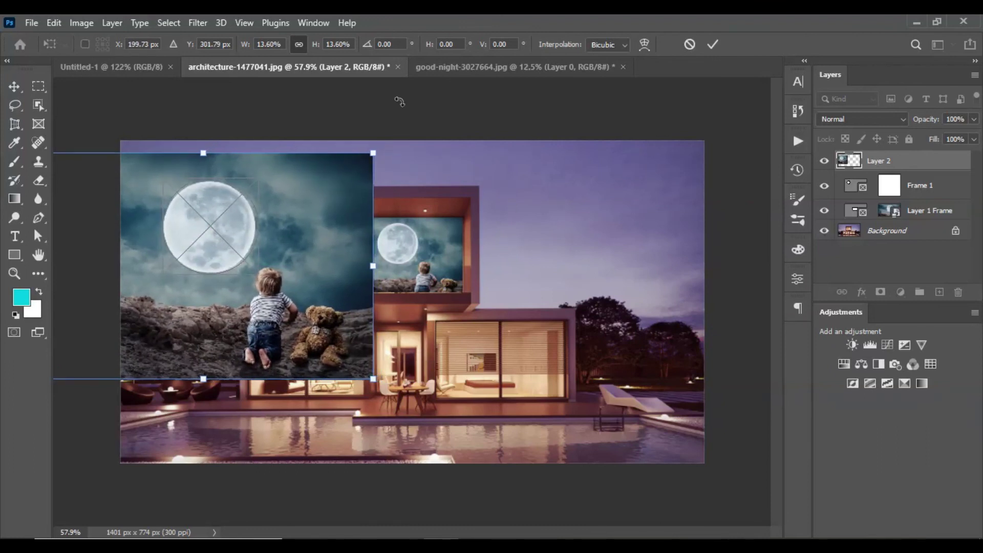
pyautogui.moveTo(379, 151); pyautogui.dragTo(385, 145)
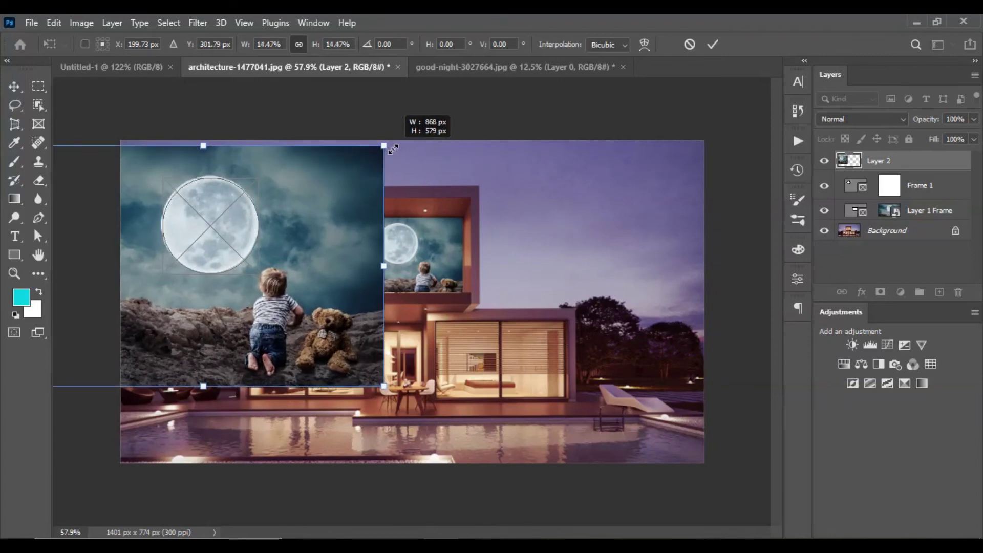
pyautogui.press('Right')
pyautogui.press('Right')
pyautogui.press('Down')
pyautogui.press('Down')
pyautogui.press('Down')
pyautogui.press('Down')
pyautogui.press('Down')
pyautogui.press('Return')
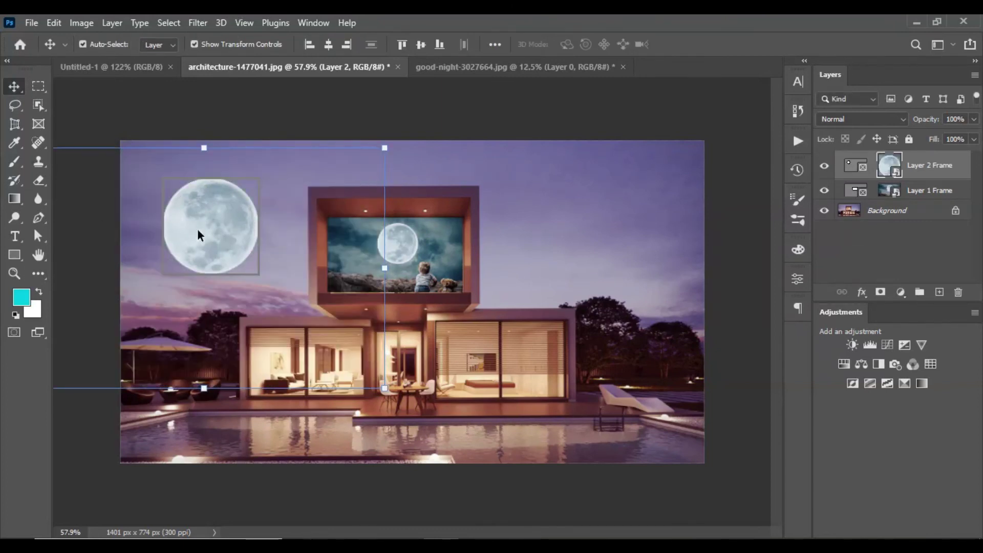
# Shift the circular moon frame slightly up and left in the sky.
pyautogui.click(505, 114)
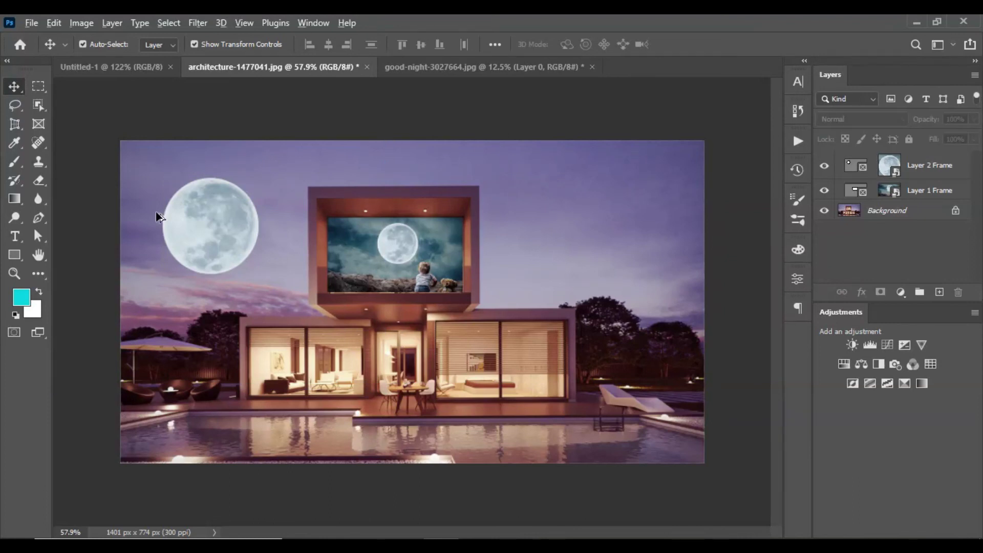
pyautogui.scroll(3, 156, 211)
pyautogui.hotkey('ctrl', '0')
pyautogui.moveTo(239, 250)
pyautogui.mouseDown()
pyautogui.moveTo(216, 224)
pyautogui.moveTo(222, 231)
pyautogui.mouseUp()
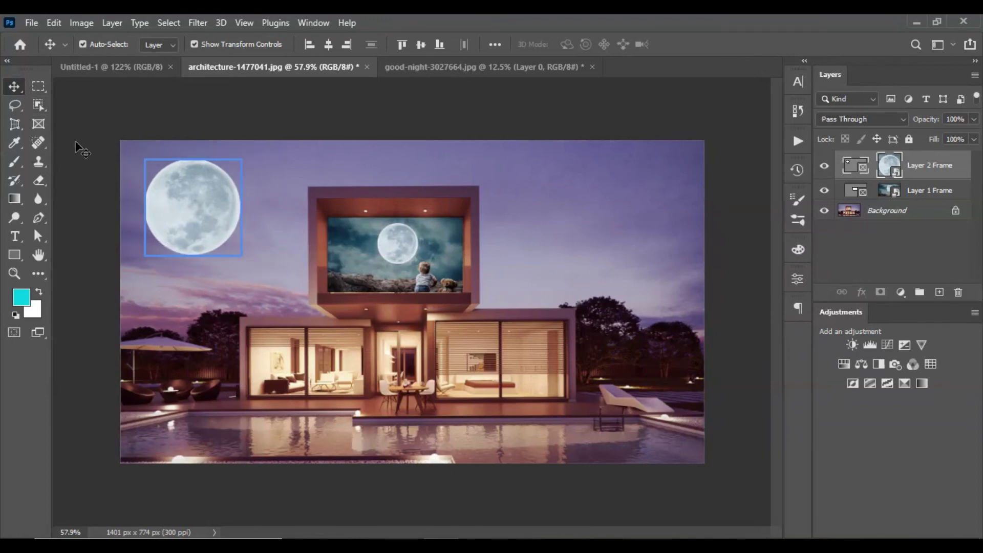
# Open the blend mode list for the moon frame in the Layers panel.
pyautogui.click(38, 124)
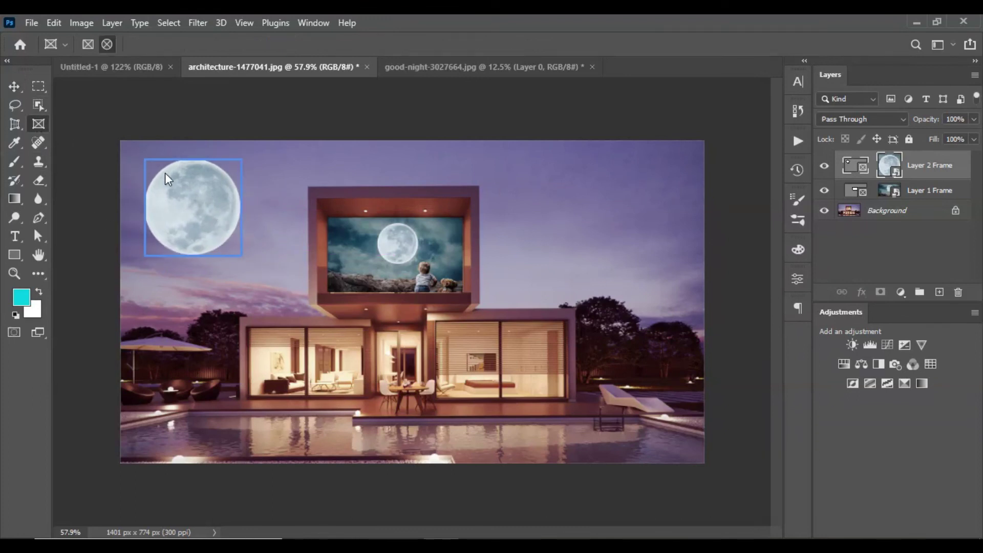
pyautogui.click(15, 87)
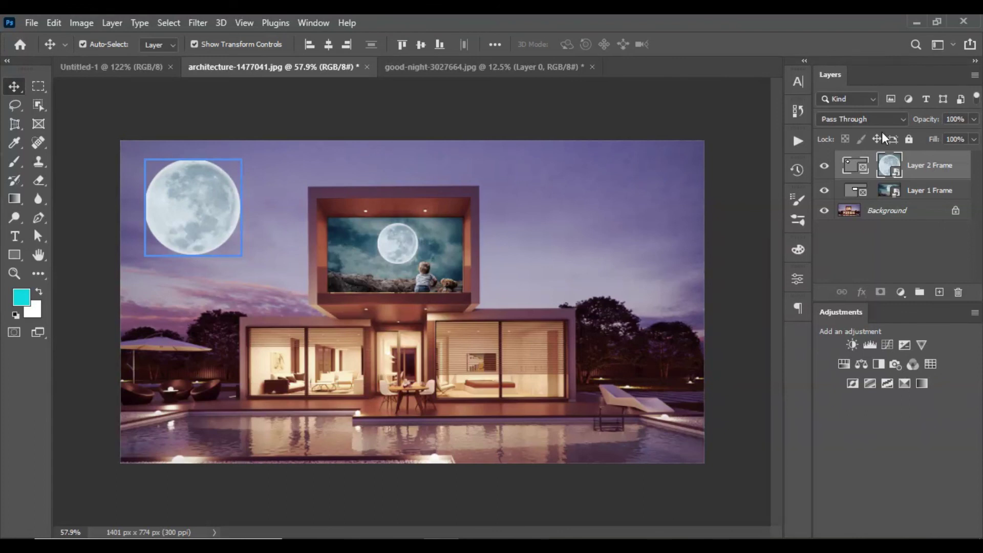
pyautogui.click(876, 117)
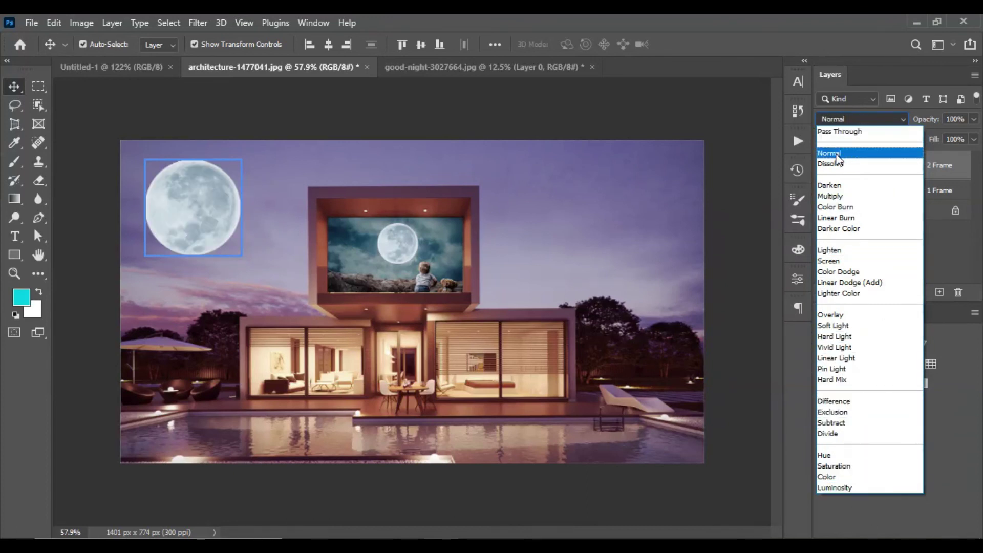
# Try Multiply blending on the moon frame, then undo it back to Pass Through.
pyautogui.click(834, 199)
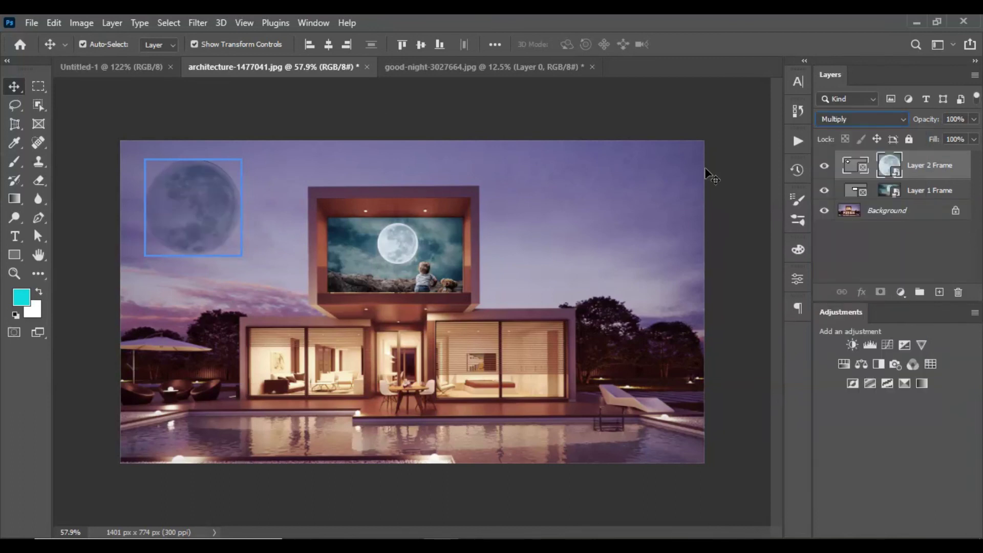
pyautogui.click(292, 102)
pyautogui.scroll(3, 161, 223)
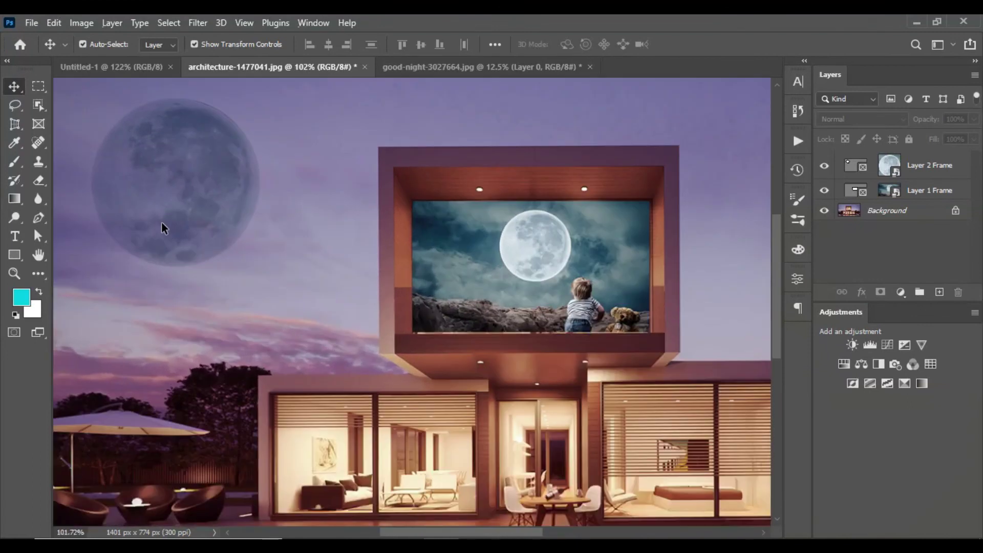
pyautogui.scroll(2, 228, 240)
pyautogui.scroll(1, 248, 260)
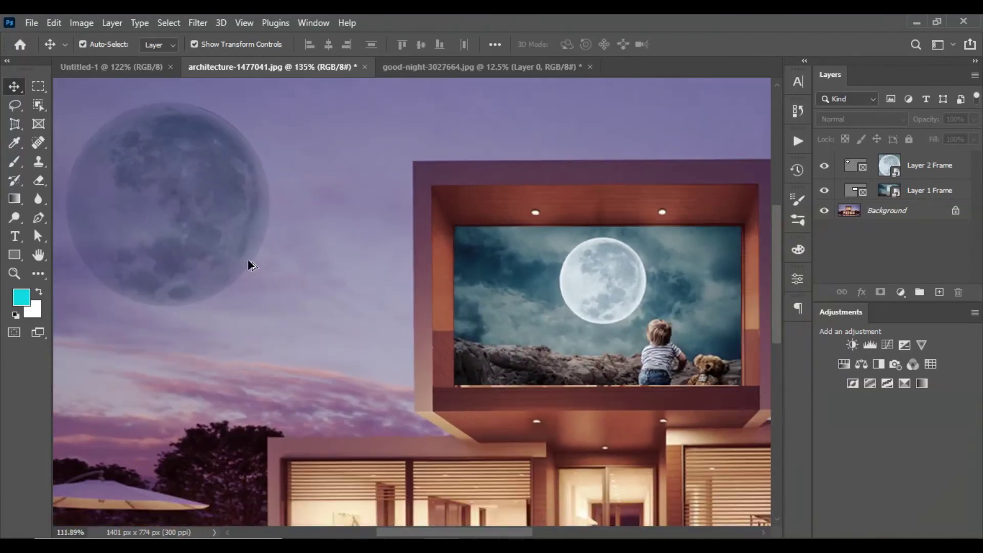
pyautogui.scroll(-2, 248, 260)
pyautogui.hotkey('ctrl', 'z')
# Lower Layer 2 Frame's opacity to about 62% so the moon fades into the sky.
pyautogui.click(188, 221)
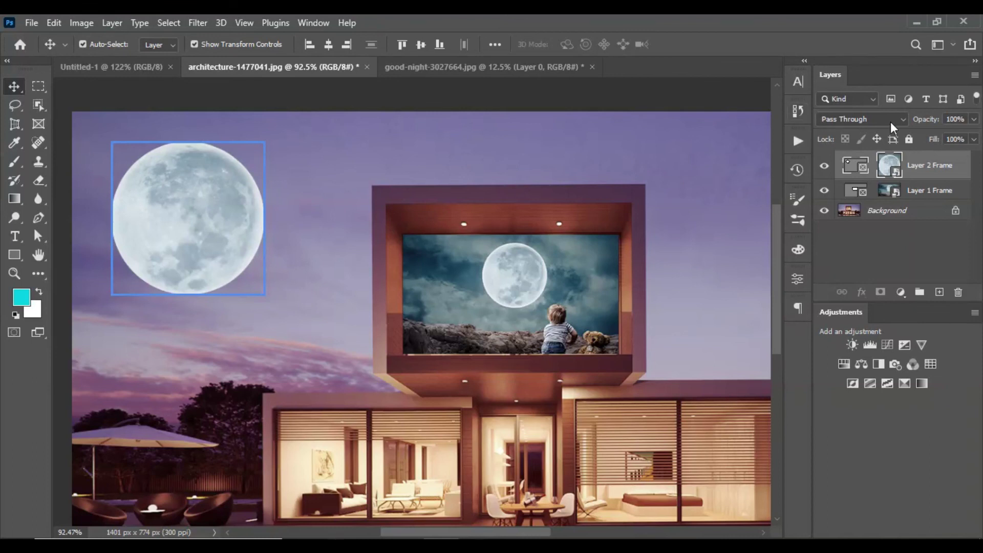
pyautogui.click(973, 119)
pyautogui.click(942, 134)
pyautogui.moveTo(944, 137); pyautogui.dragTo(947, 137)
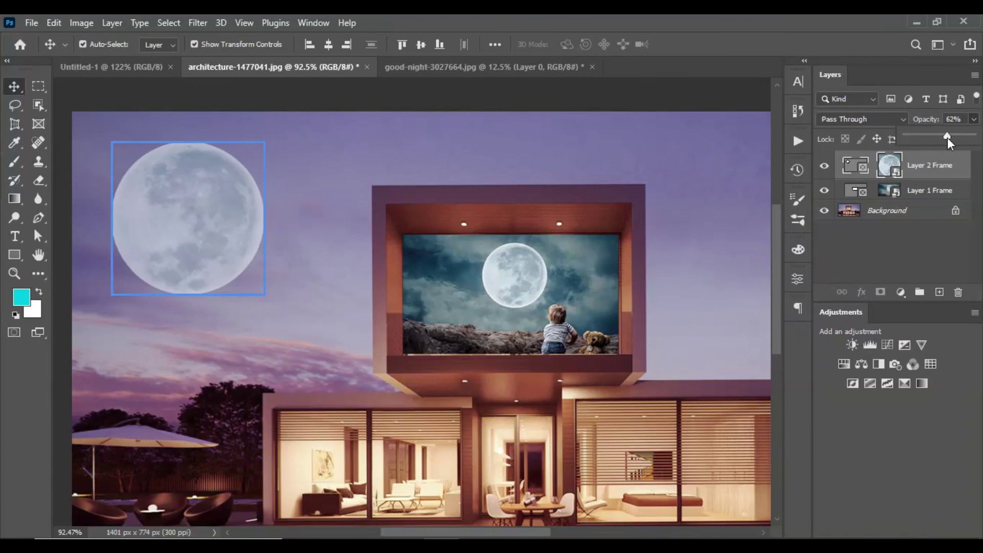
pyautogui.click(478, 99)
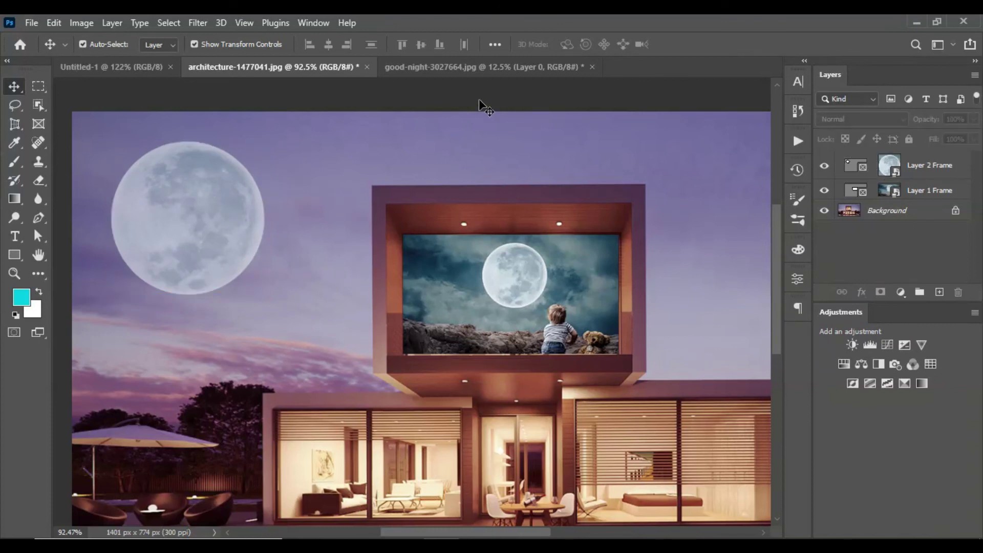
pyautogui.hotkey('ctrl', '0')
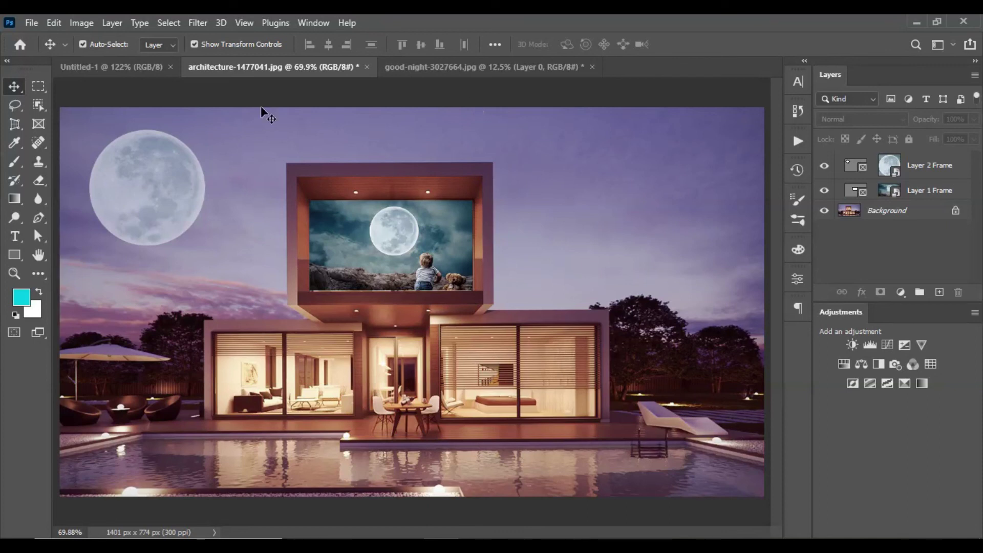
pyautogui.click(41, 128)
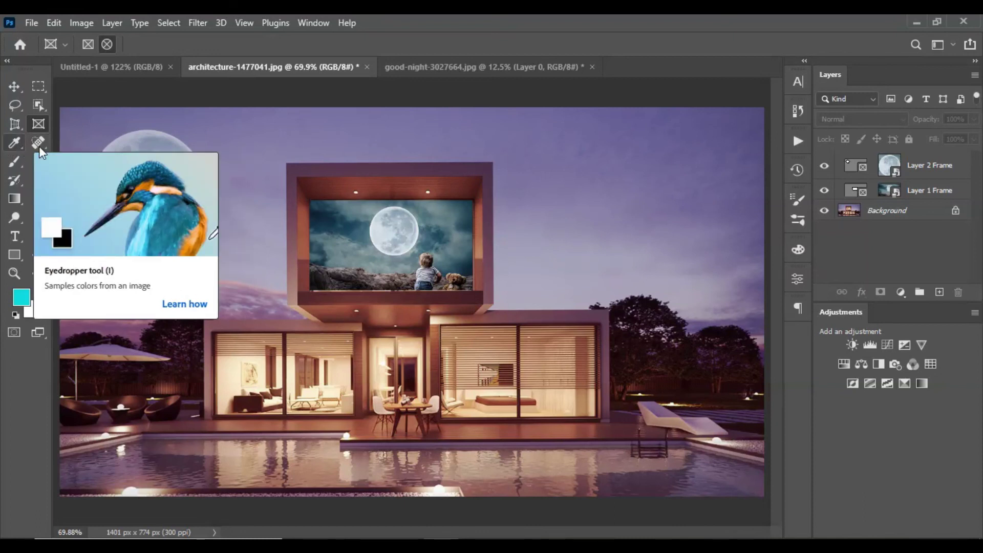
pyautogui.click(15, 86)
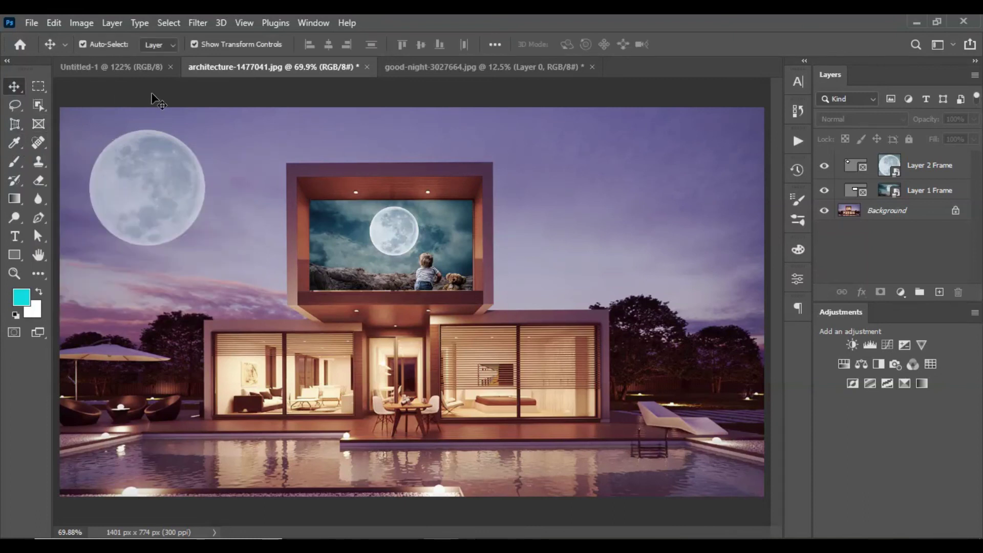